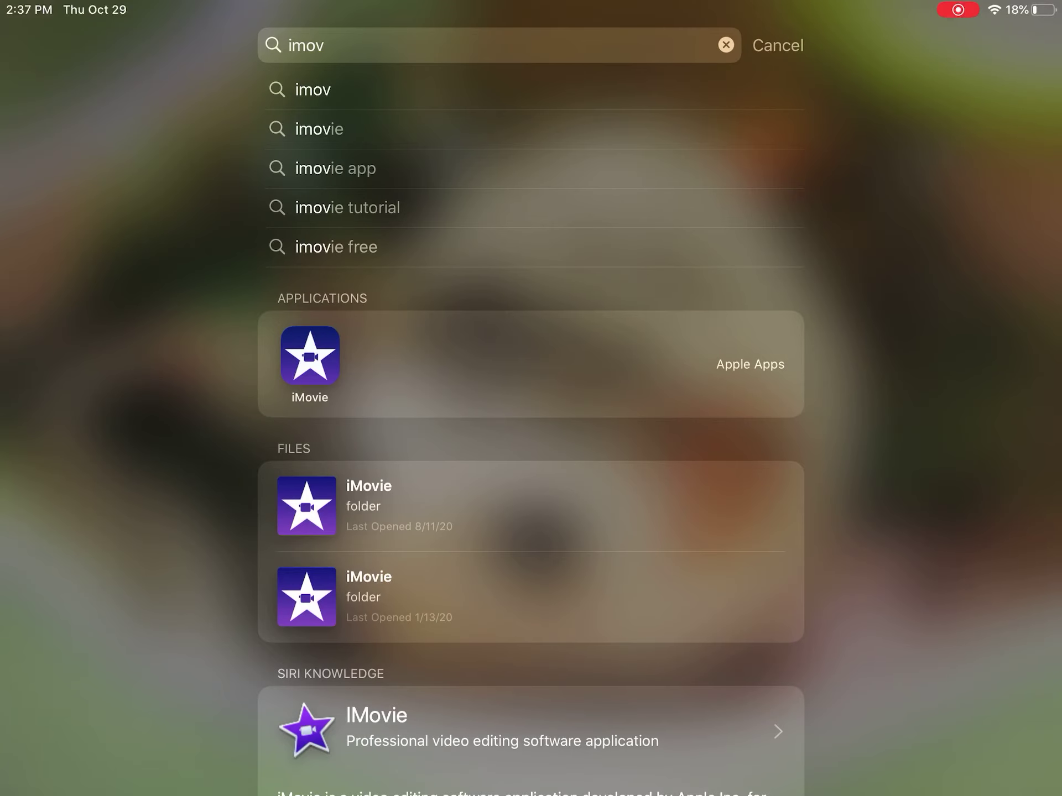
Step: Launch iMovie from the Spotlight 'imov' results and return to the Projects gallery
{"action": "left_click", "coordinate": [309, 356]}
{"action": "left_click", "coordinate": [51, 42]}
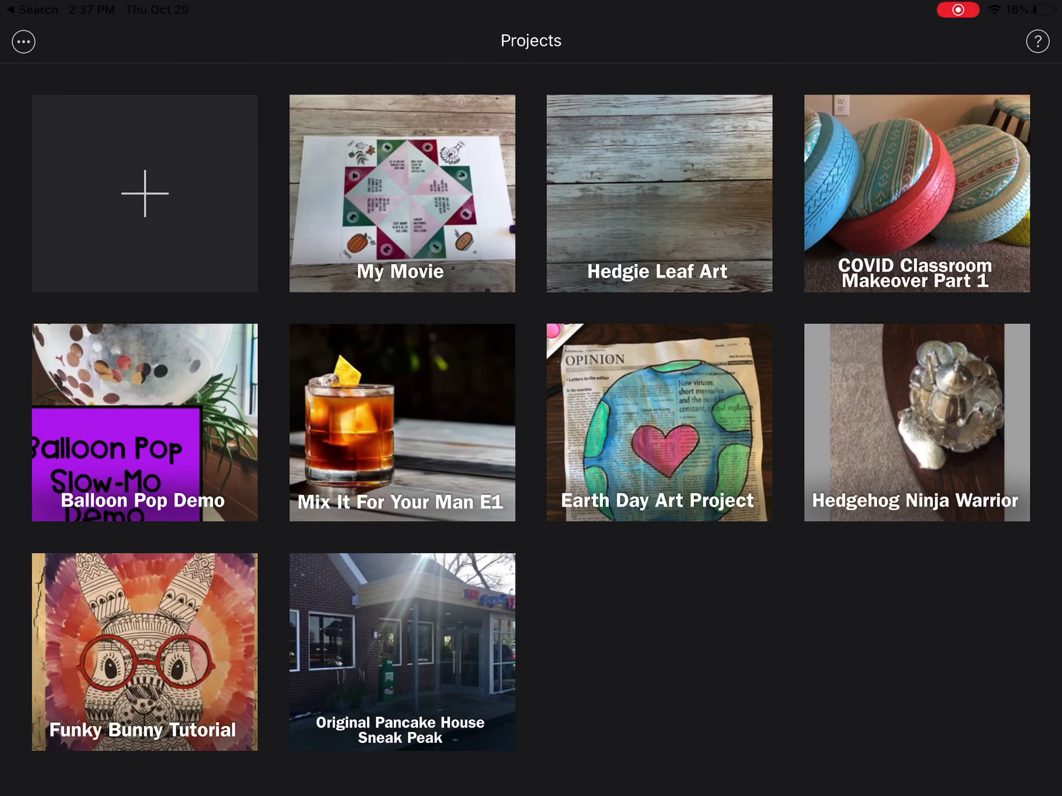
Step: Start a new project as a regular Movie rather than a trailer
{"action": "left_click", "coordinate": [145, 193]}
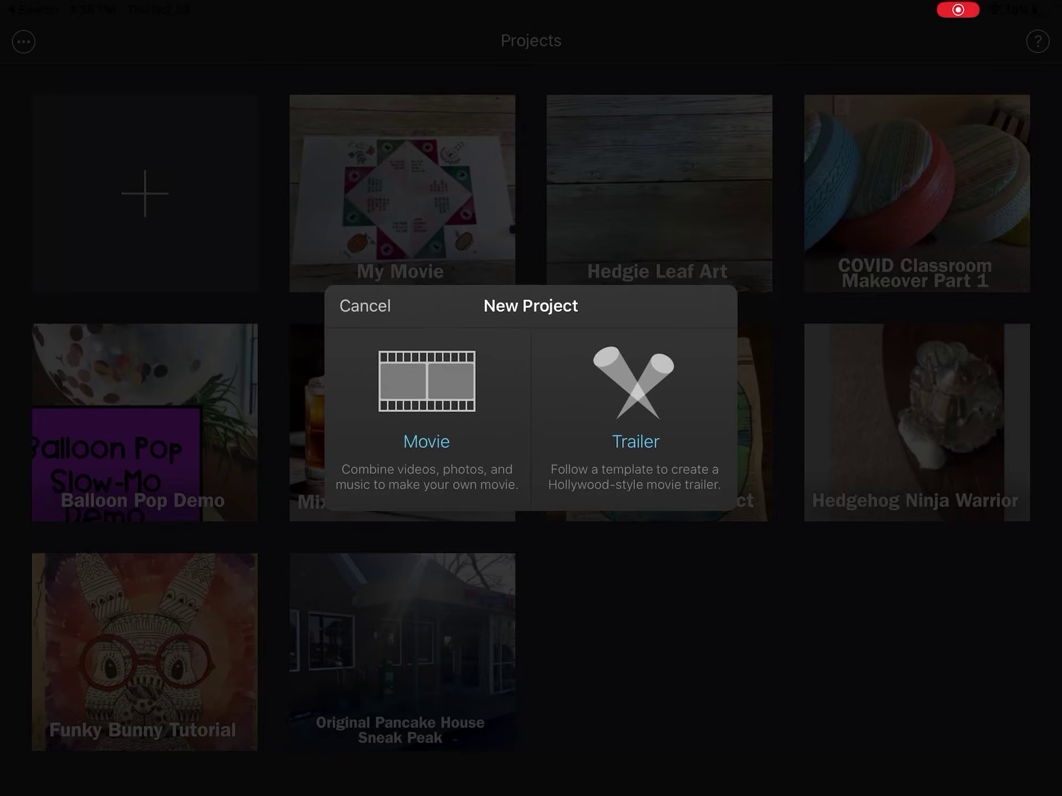
{"action": "left_click", "coordinate": [427, 381]}
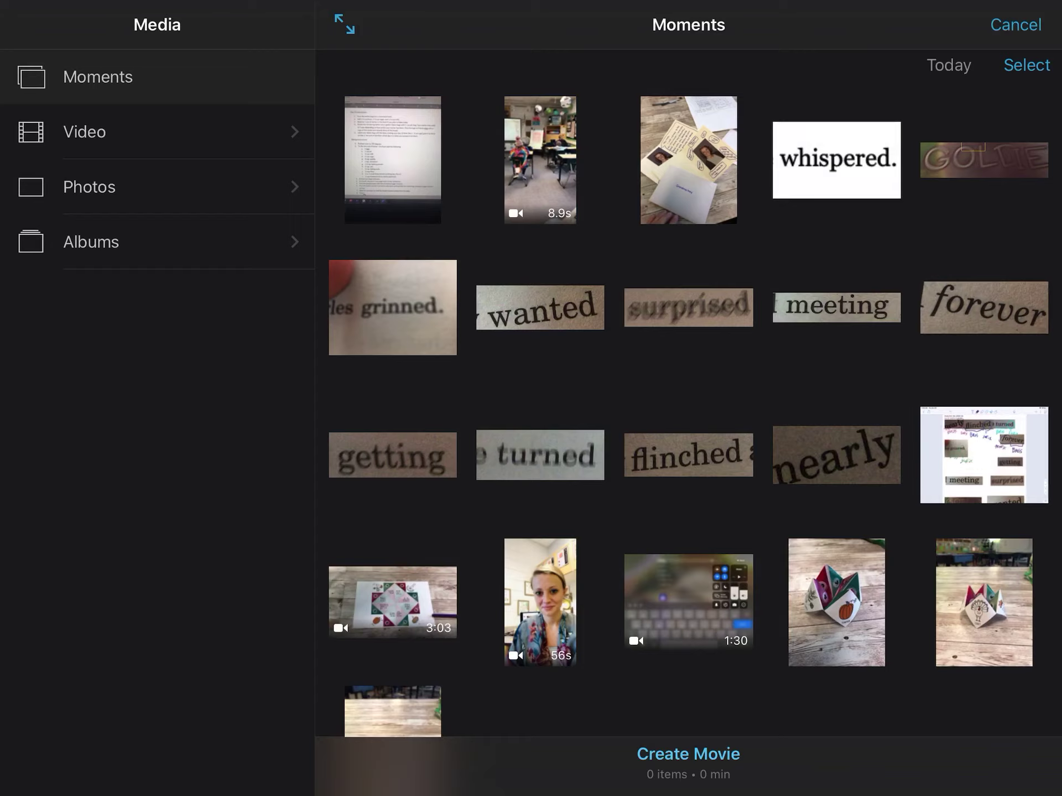
{"action": "scroll", "coordinate": [688, 394], "scroll_direction": "down", "scroll_amount": 2}
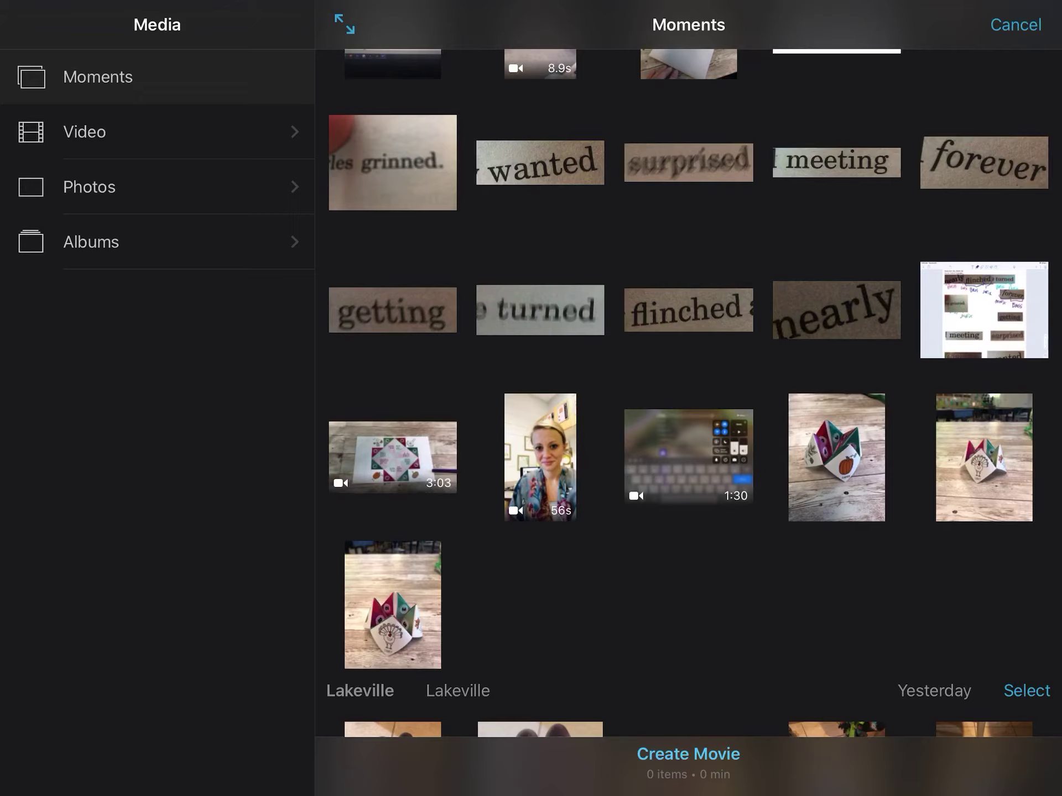
Step: Check the pumpkin and two turkey fortune-teller photos plus the 3:03 and 56s videos, then create the movie
{"action": "left_click", "coordinate": [837, 457]}
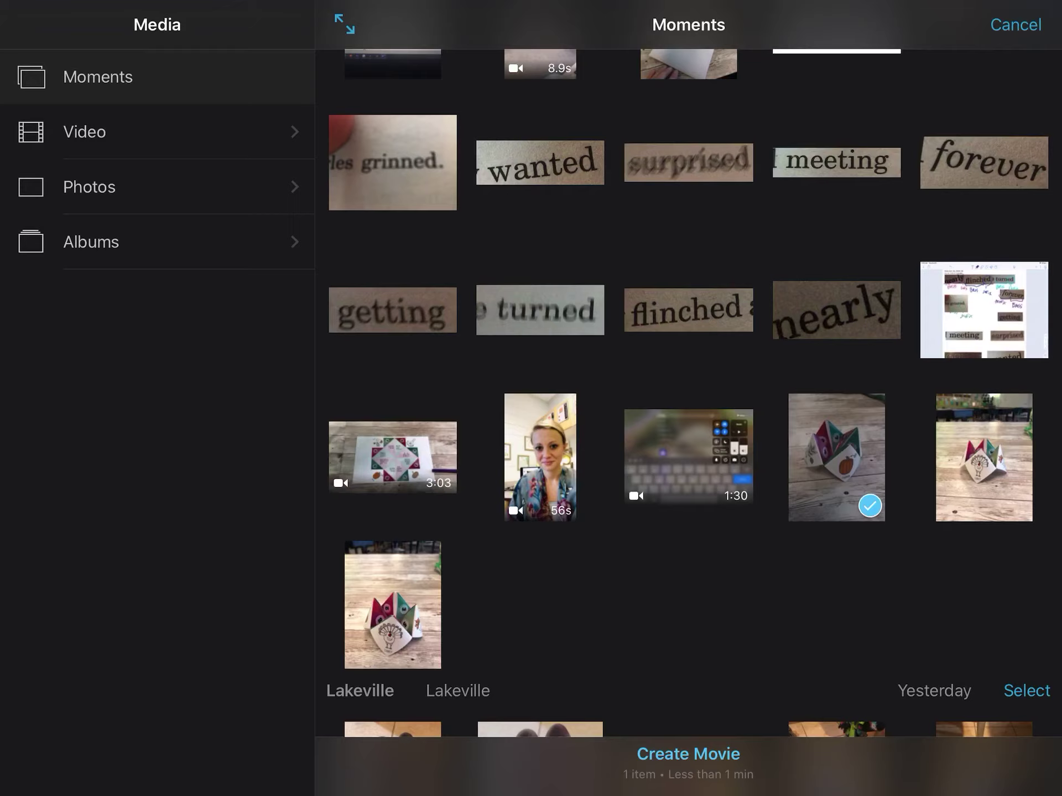
{"action": "left_click", "coordinate": [393, 457]}
{"action": "left_click", "coordinate": [393, 457]}
{"action": "left_click", "coordinate": [984, 457]}
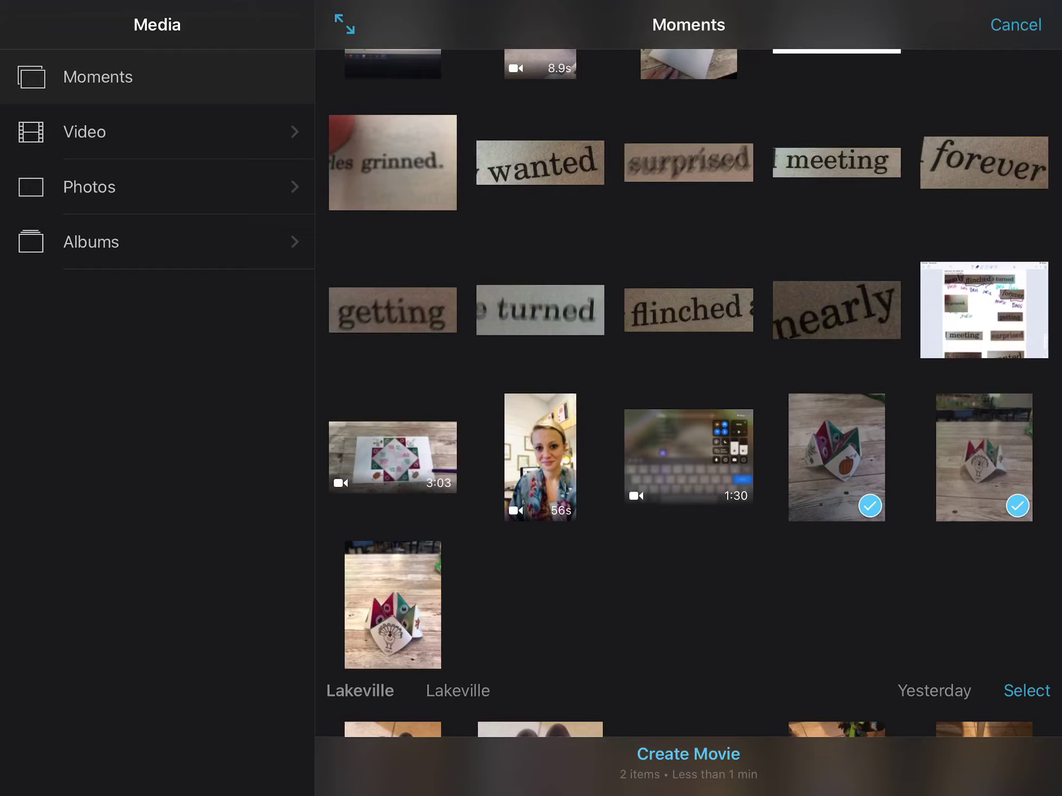
{"action": "left_click", "coordinate": [392, 457]}
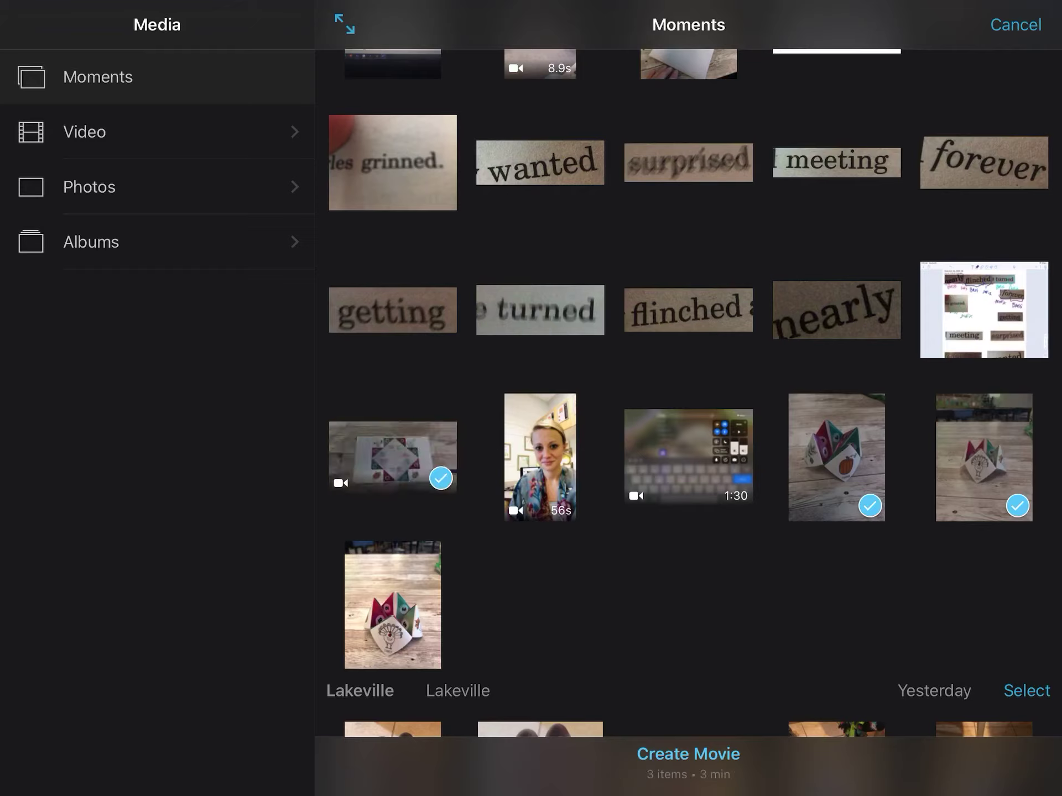
{"action": "left_click", "coordinate": [541, 457]}
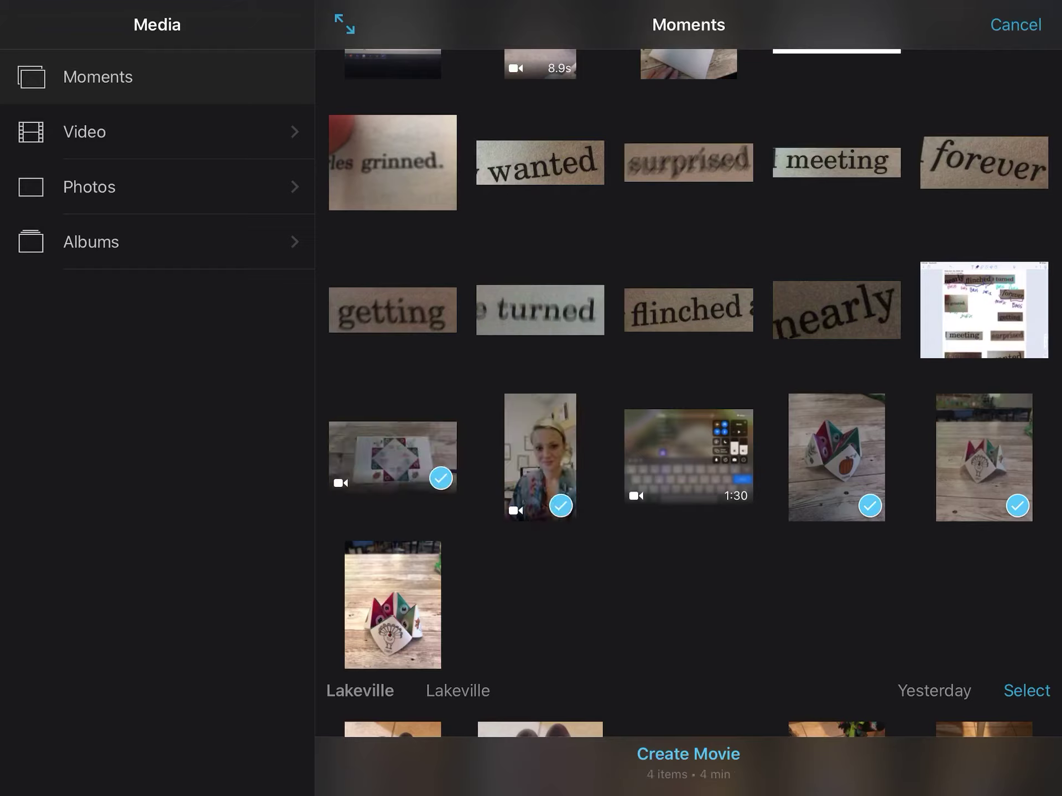
{"action": "left_click", "coordinate": [393, 605]}
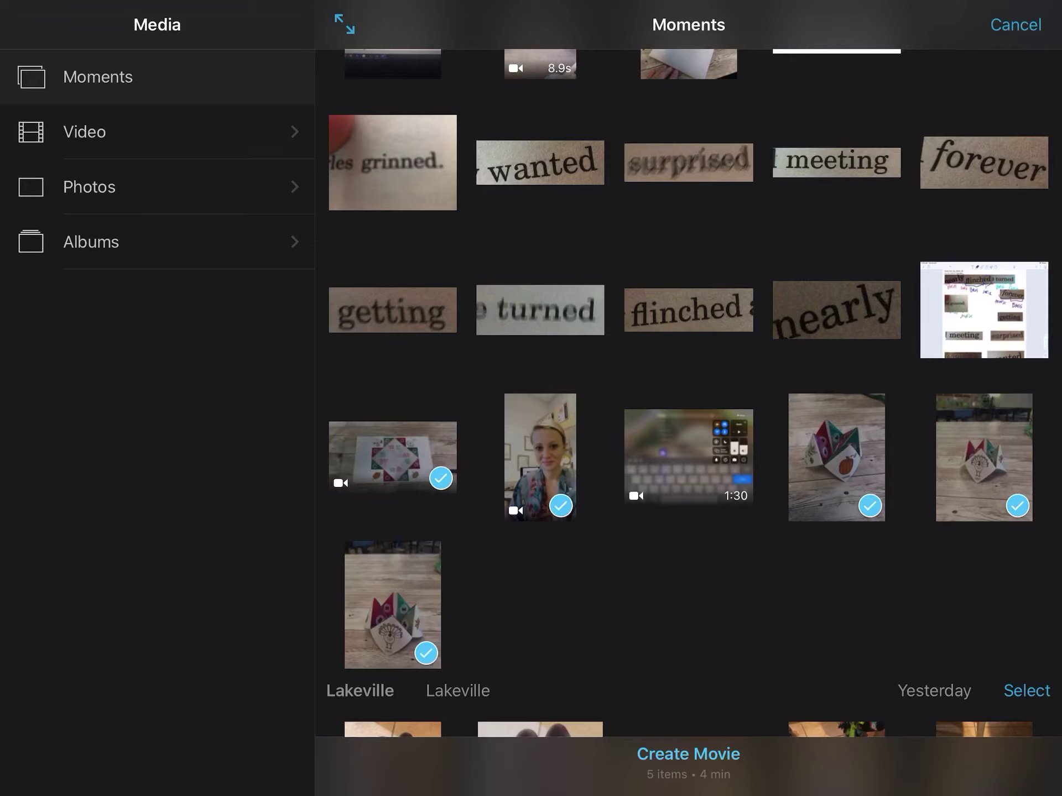
{"action": "left_click", "coordinate": [688, 753]}
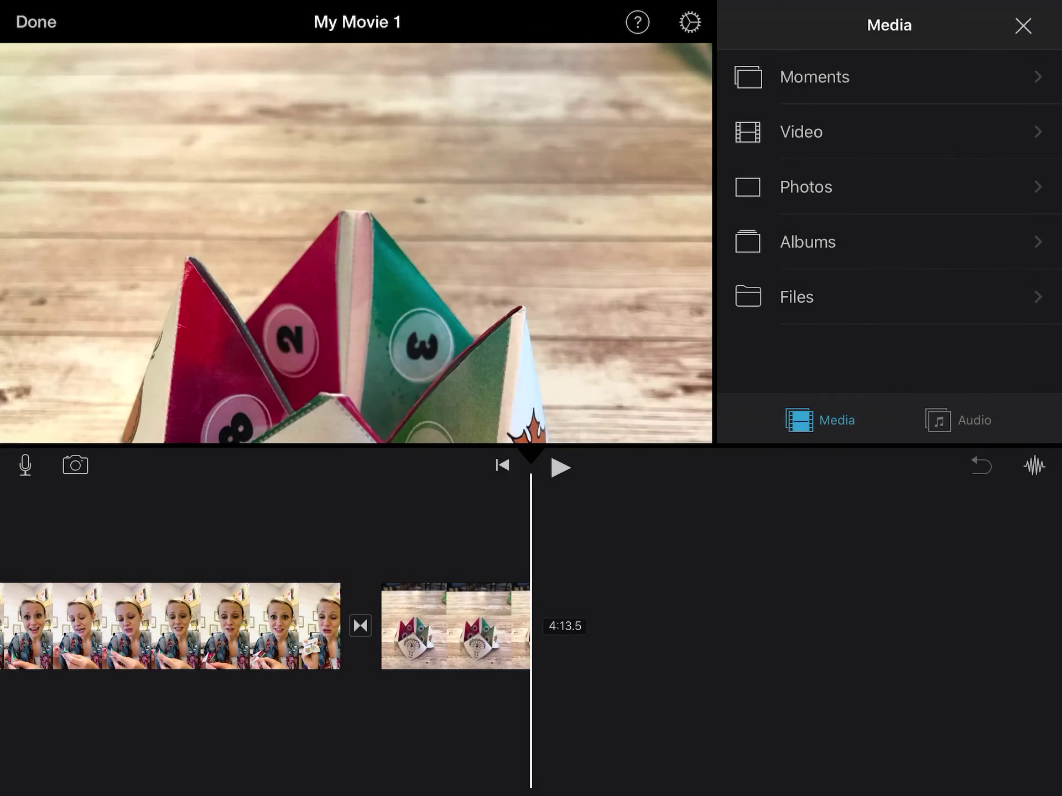
Step: Scrub back to the start and select the opening pumpkin fortune-teller photo
{"action": "mouse_move", "coordinate": [250, 626]}
{"action": "left_mouse_down"}
{"action": "mouse_move", "coordinate": [747, 626]}
{"action": "mouse_move", "coordinate": [581, 626]}
{"action": "left_mouse_up"}
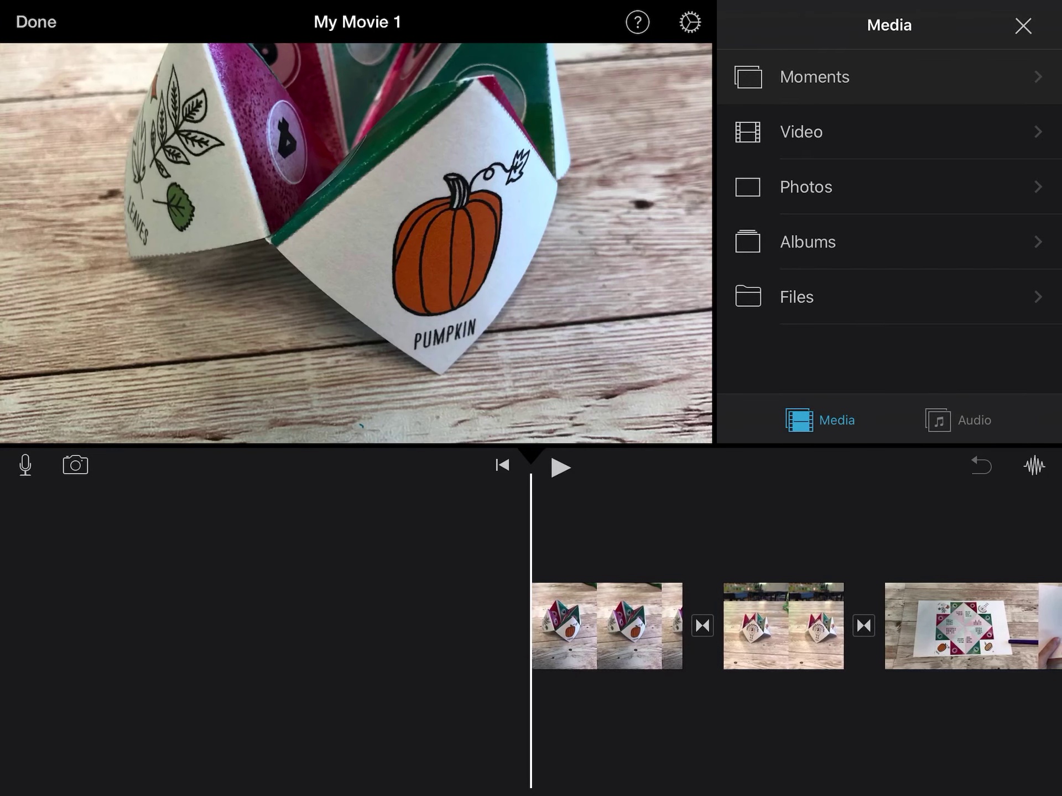
{"action": "left_click", "coordinate": [606, 626]}
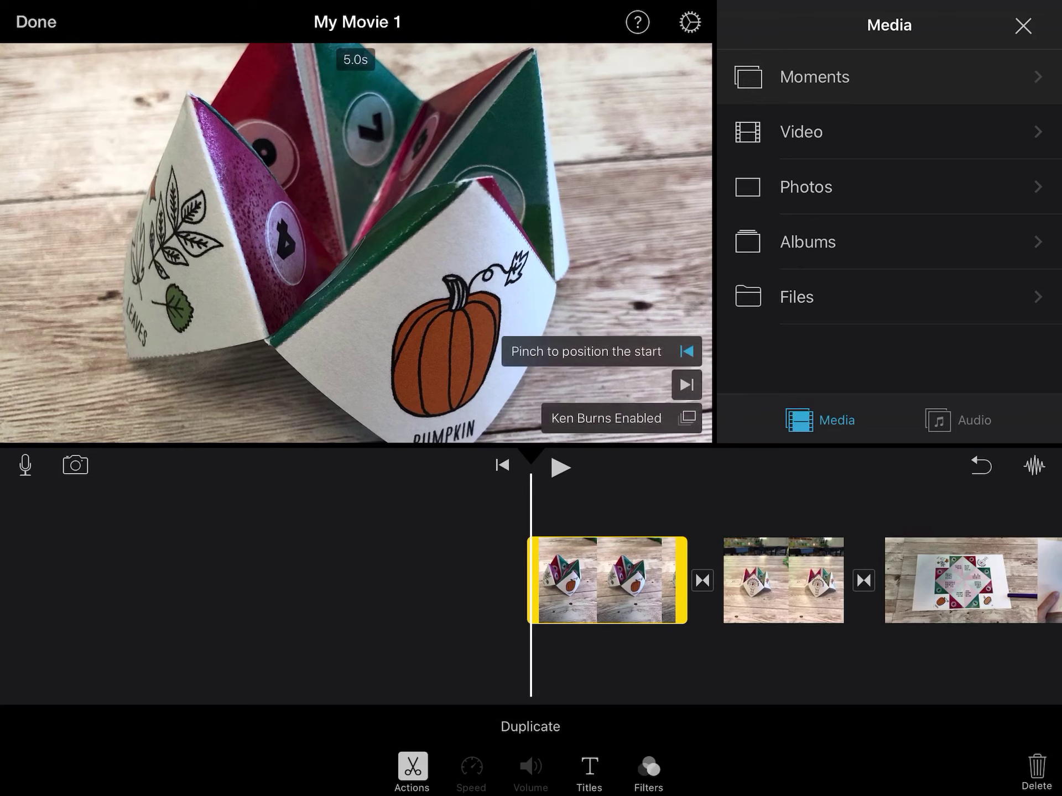
Step: Apply the Pop-Up title style to the pumpkin clip and set its text to 'Thanksgiving Cootie Catcher'
{"action": "left_click", "coordinate": [589, 767]}
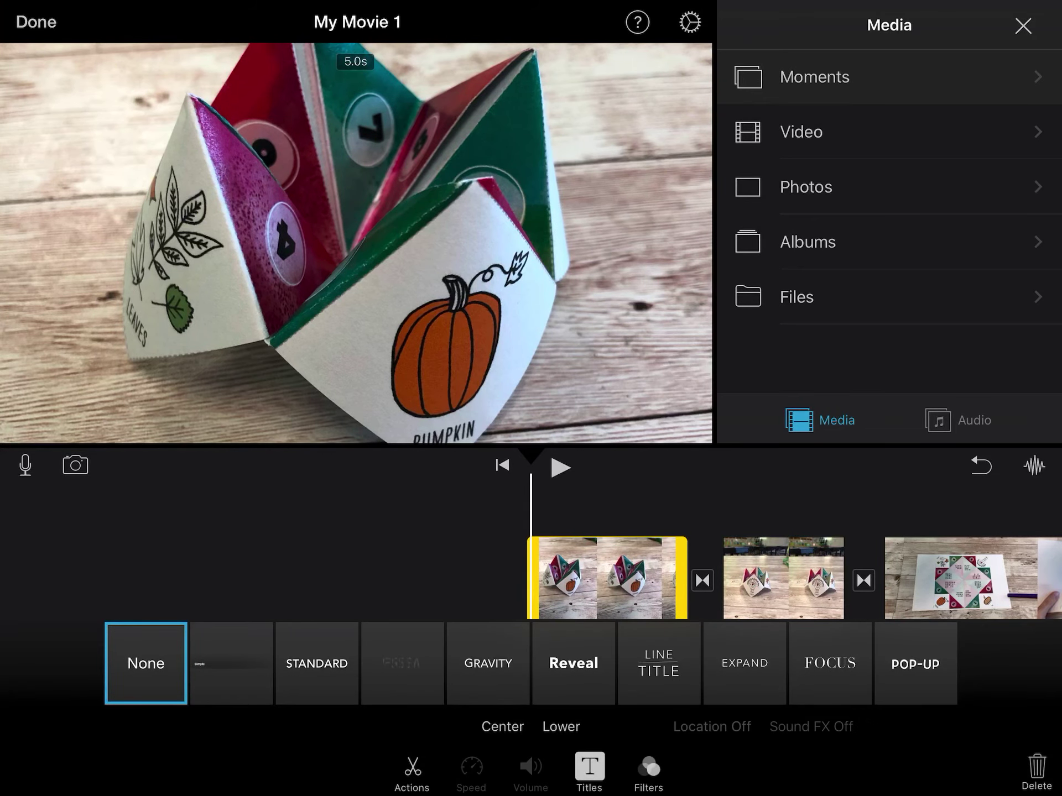
{"action": "left_click", "coordinate": [915, 664]}
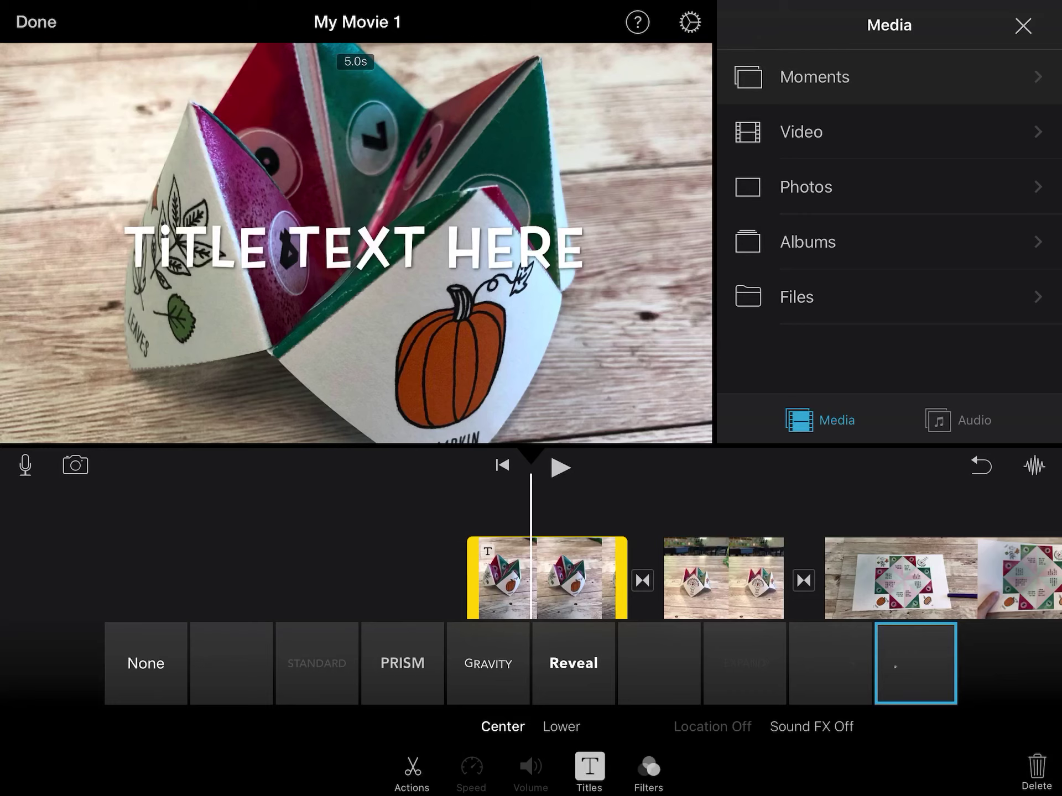
{"action": "left_click", "coordinate": [249, 573]}
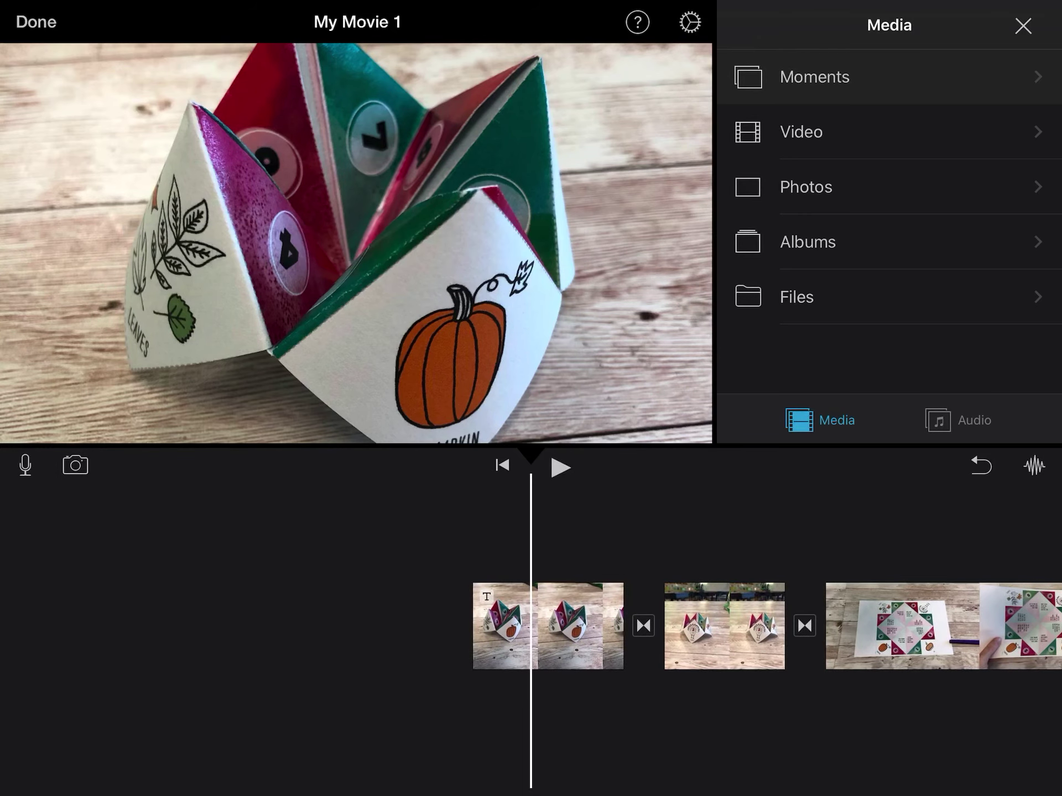
{"action": "left_click", "coordinate": [427, 245]}
{"action": "triple_click", "coordinate": [365, 245]}
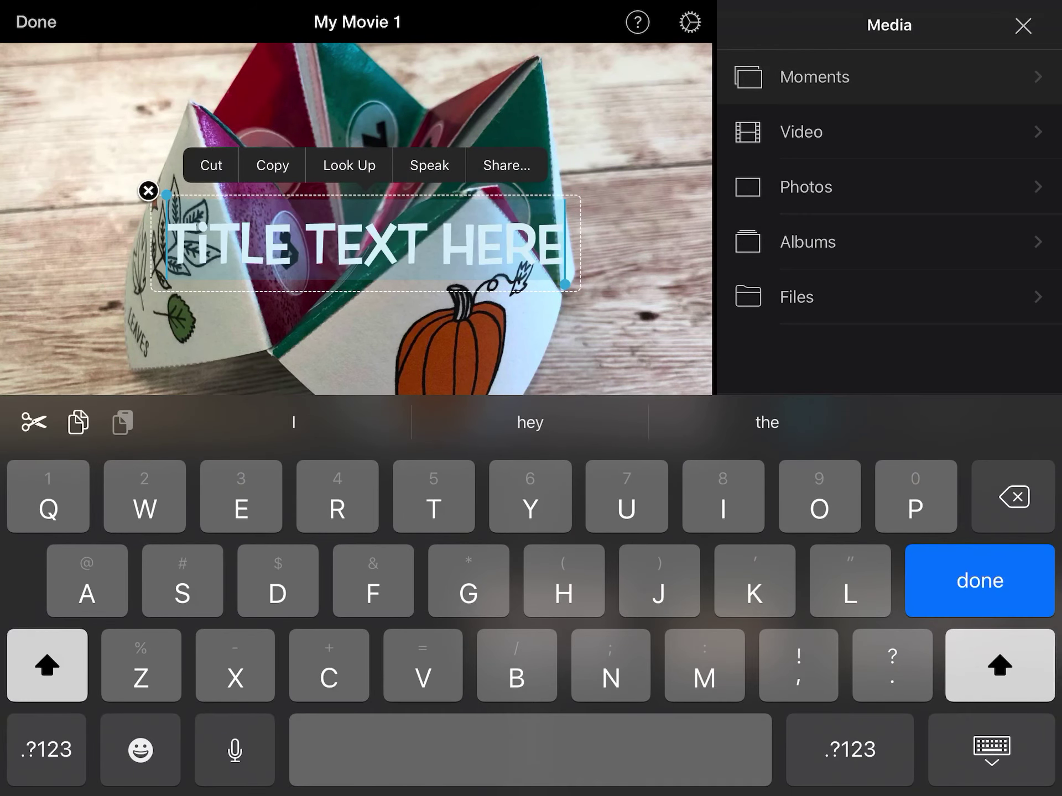
{"action": "type", "text": "Thank"}
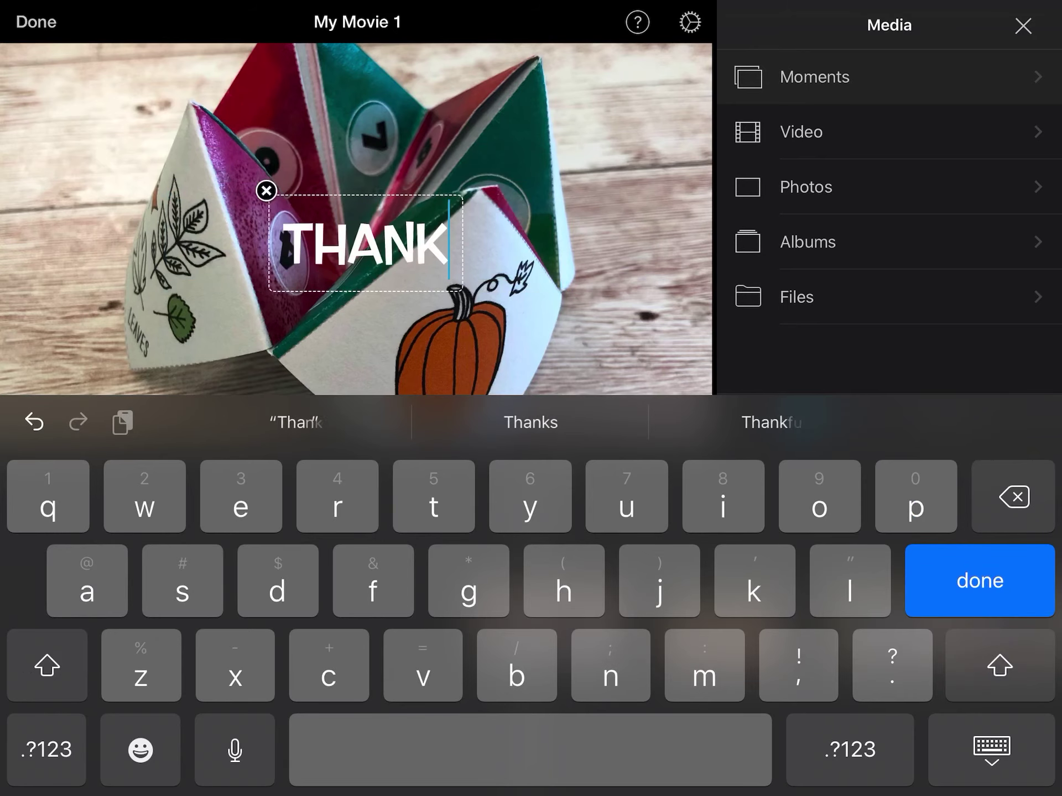
{"action": "type", "text": "sgiving"}
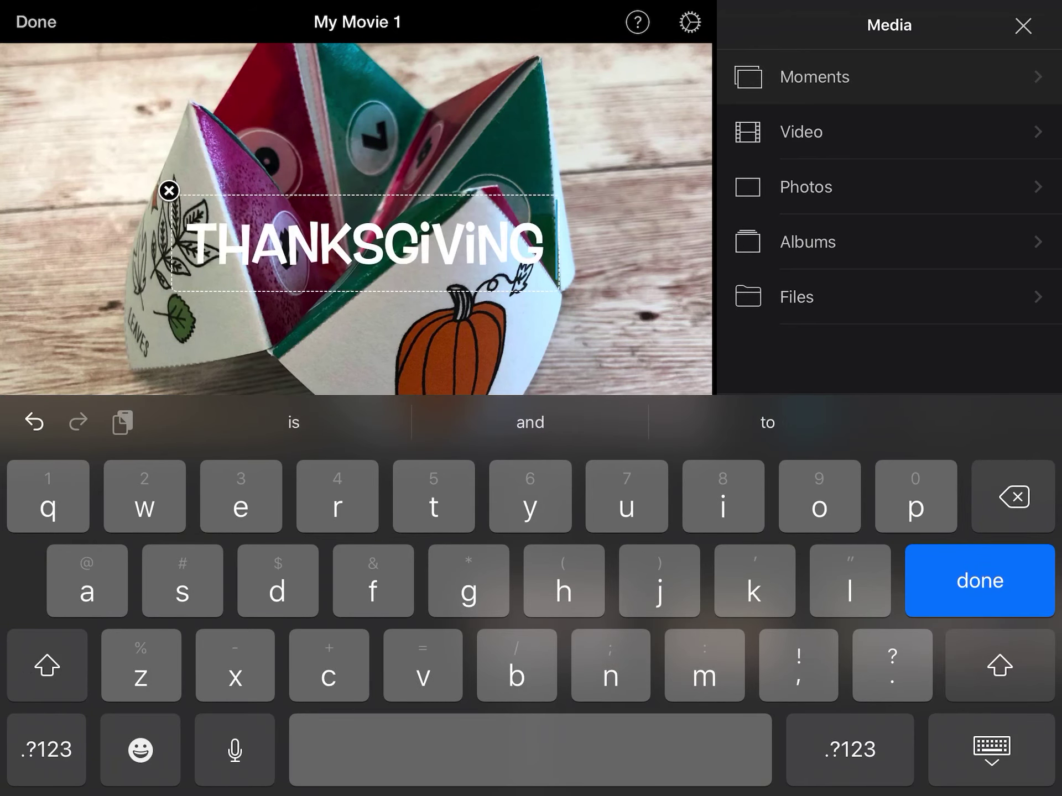
{"action": "key", "text": "shift"}
{"action": "type", "text": "Cootie"}
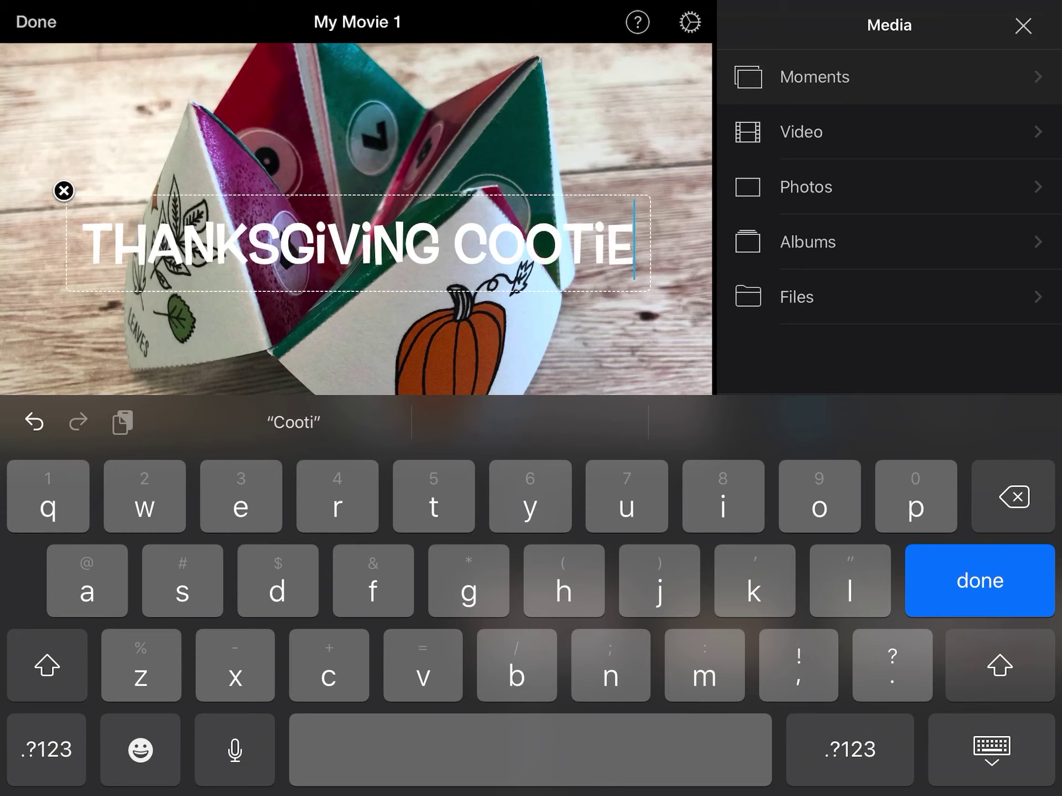
{"action": "type", "text": " Cat"}
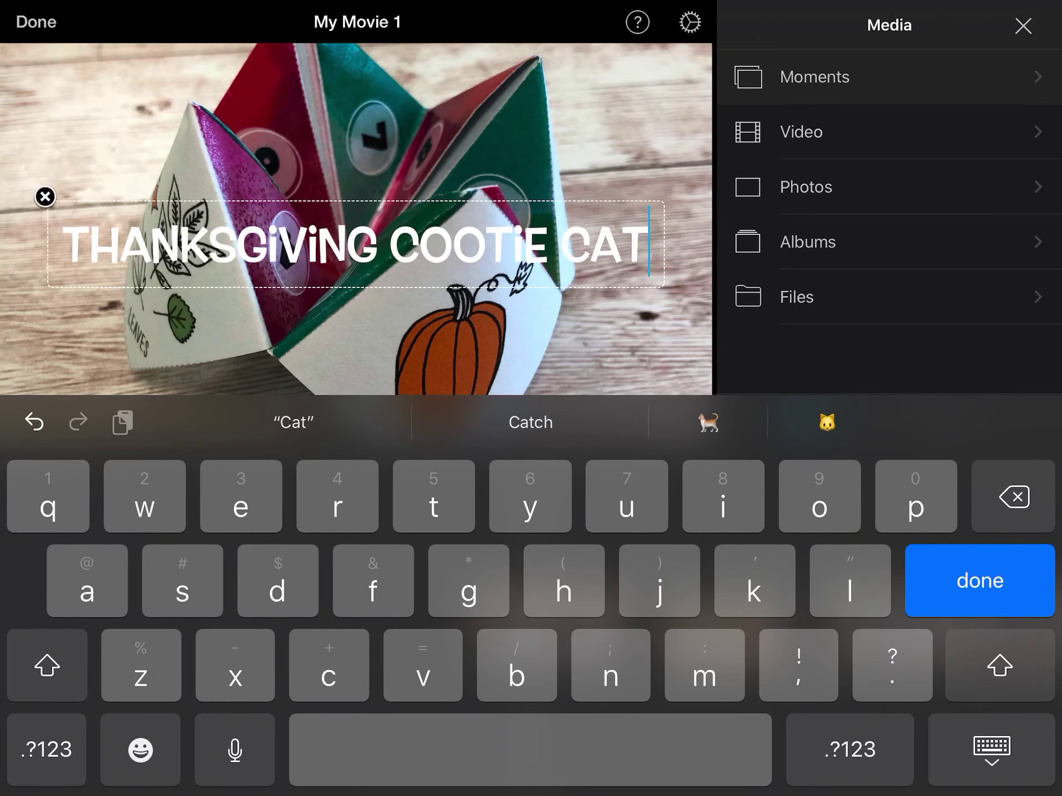
{"action": "type", "text": "cher"}
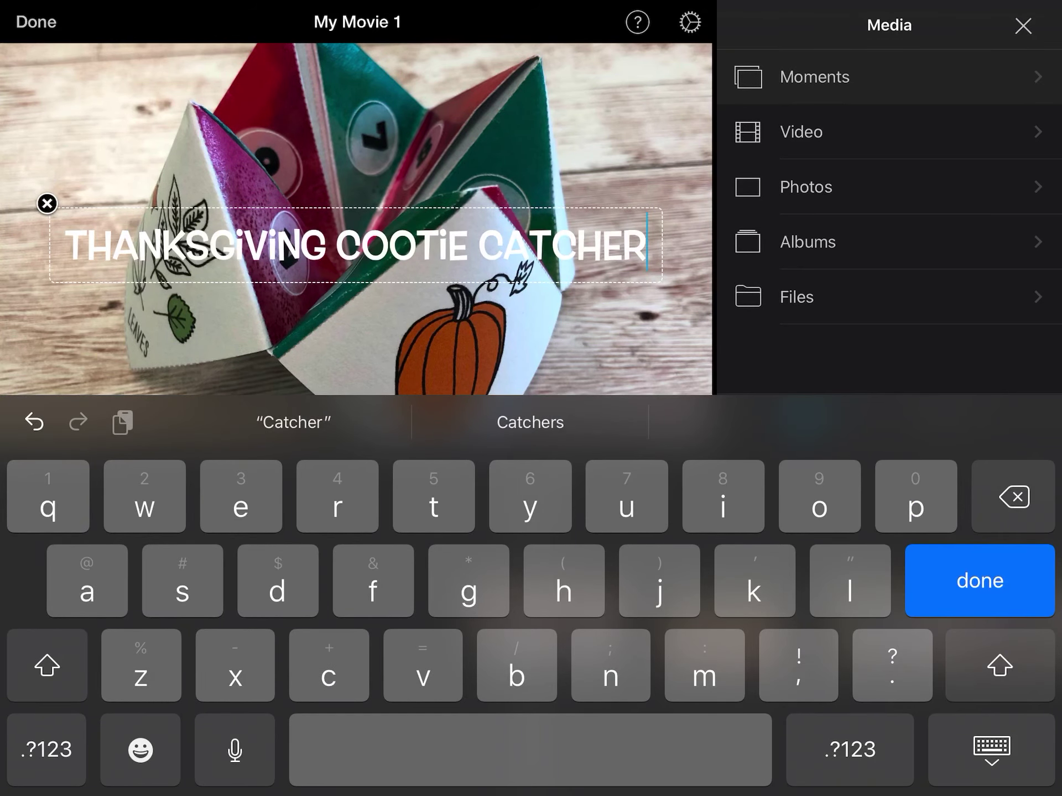
{"action": "left_click", "coordinate": [991, 749]}
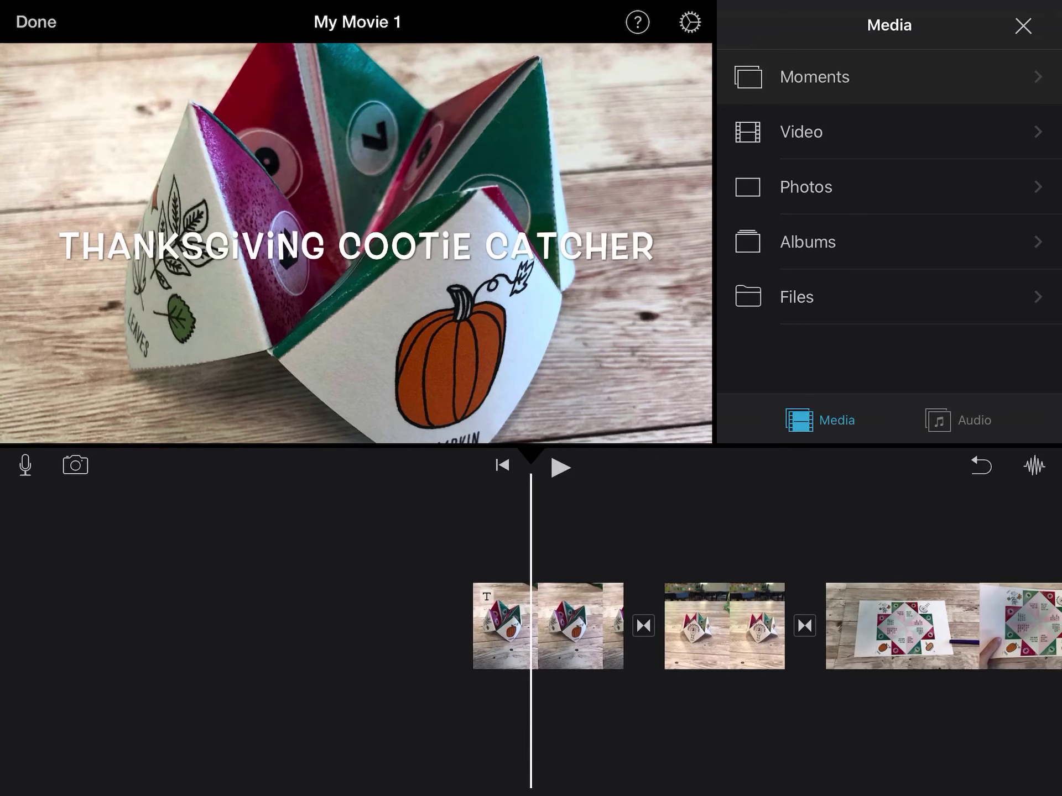
Step: Give the second turkey clip a Pop-up title reading 'Materials: scissors and cootie catcher sheet'
{"action": "left_click", "coordinate": [724, 626]}
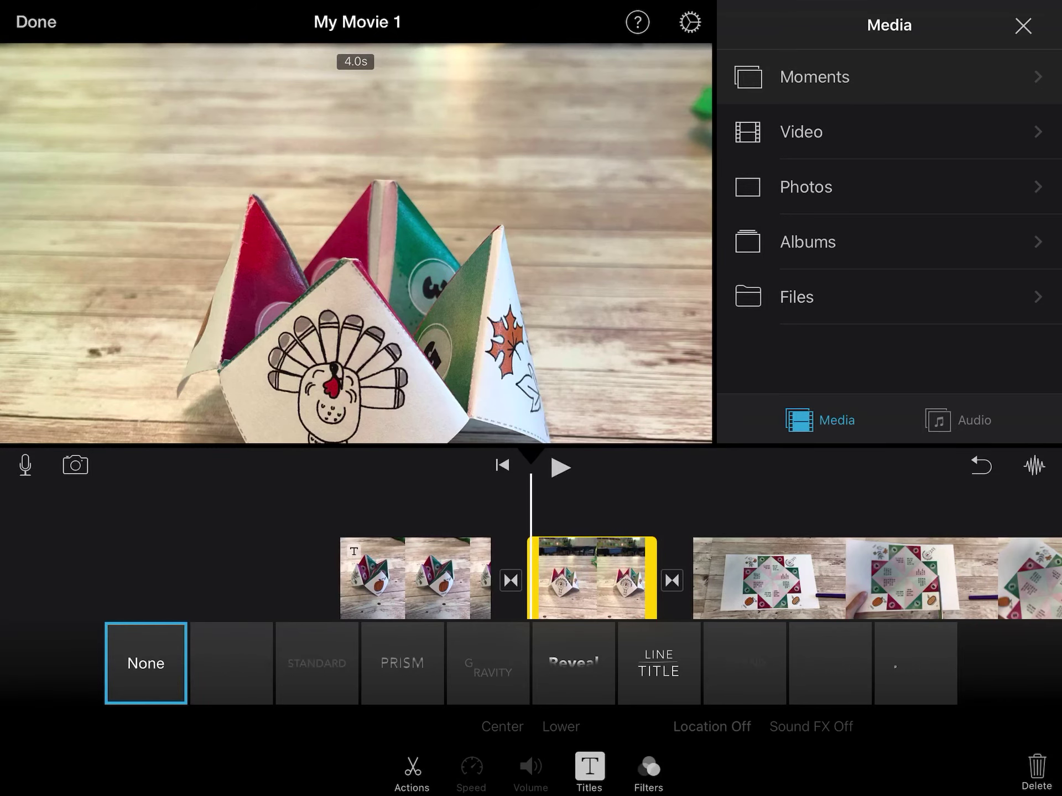
{"action": "left_click", "coordinate": [915, 663]}
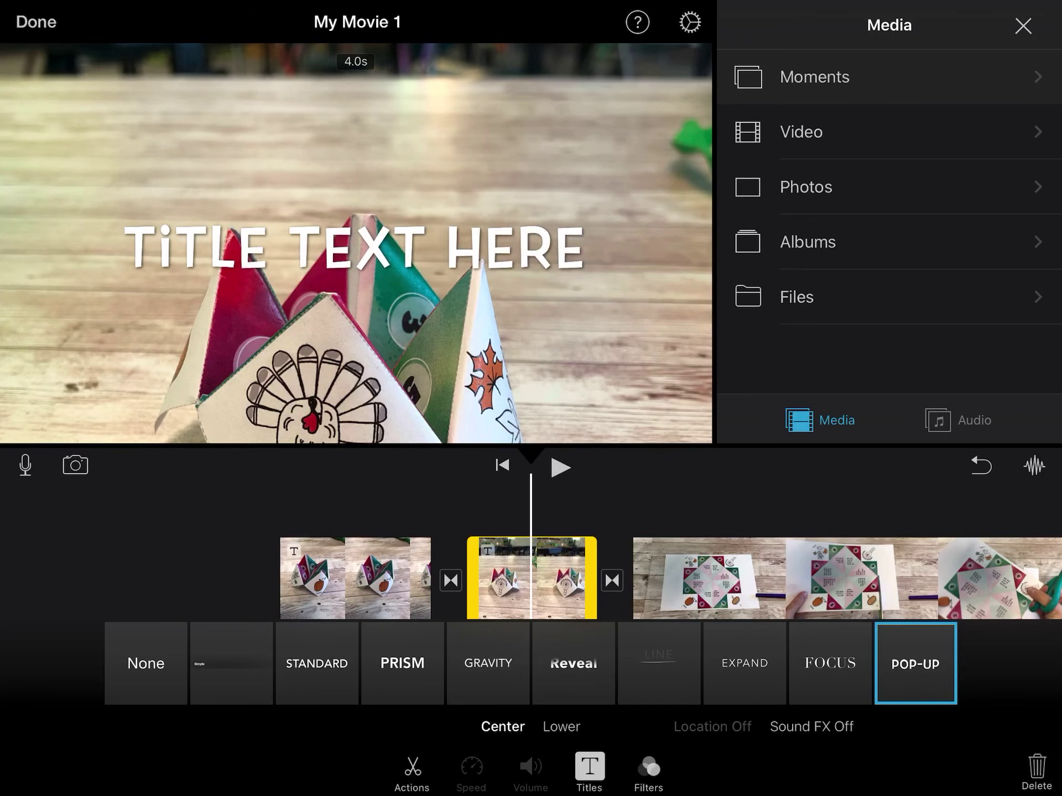
{"action": "left_click", "coordinate": [354, 247]}
{"action": "triple_click", "coordinate": [440, 244]}
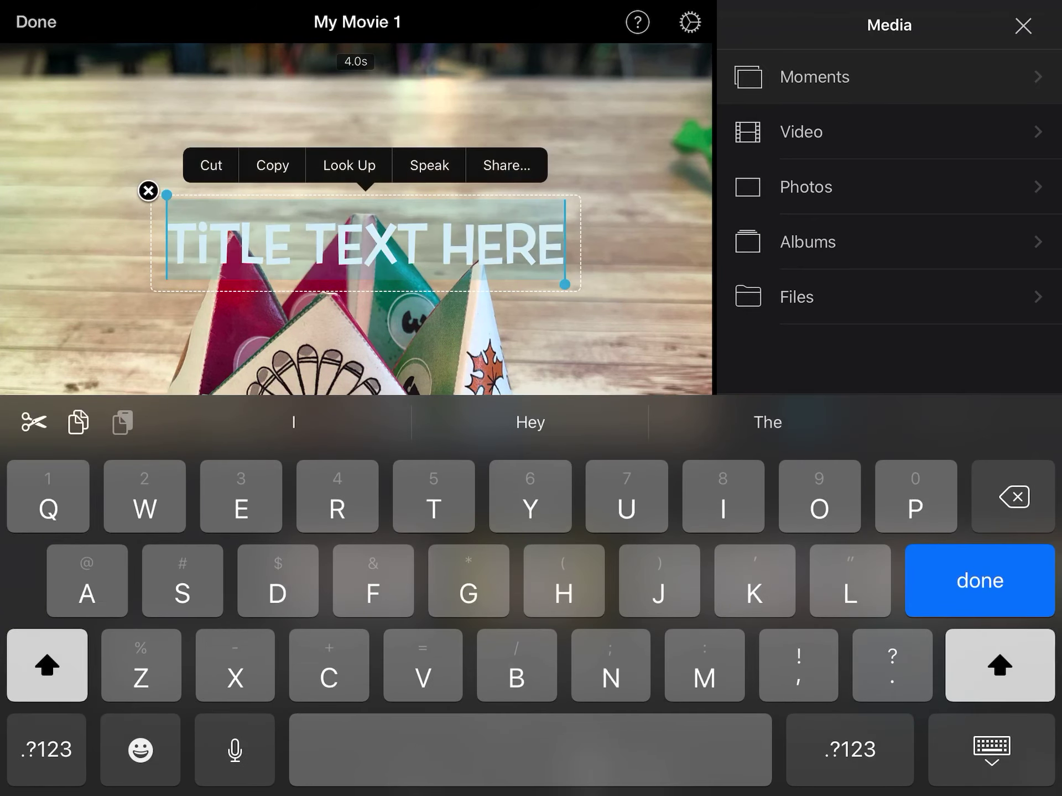
{"action": "type", "text": "Materi"}
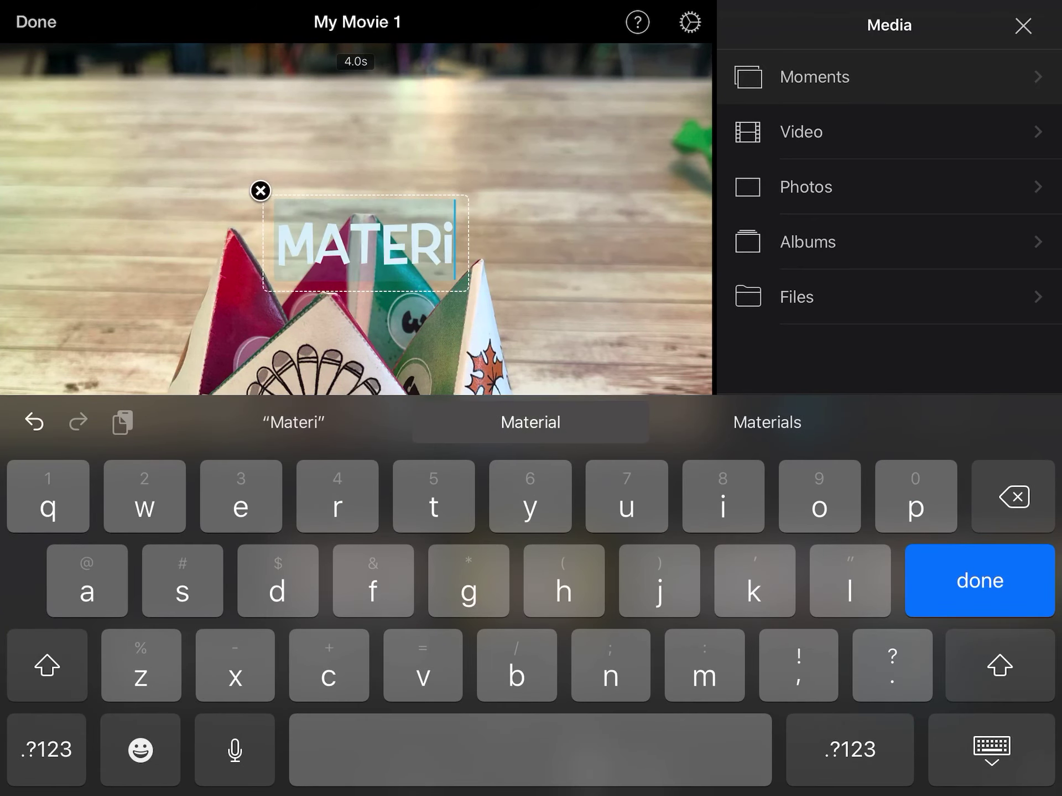
{"action": "type", "text": "l"}
{"action": "key", "text": "BackSpace"}
{"action": "type", "text": "AL"}
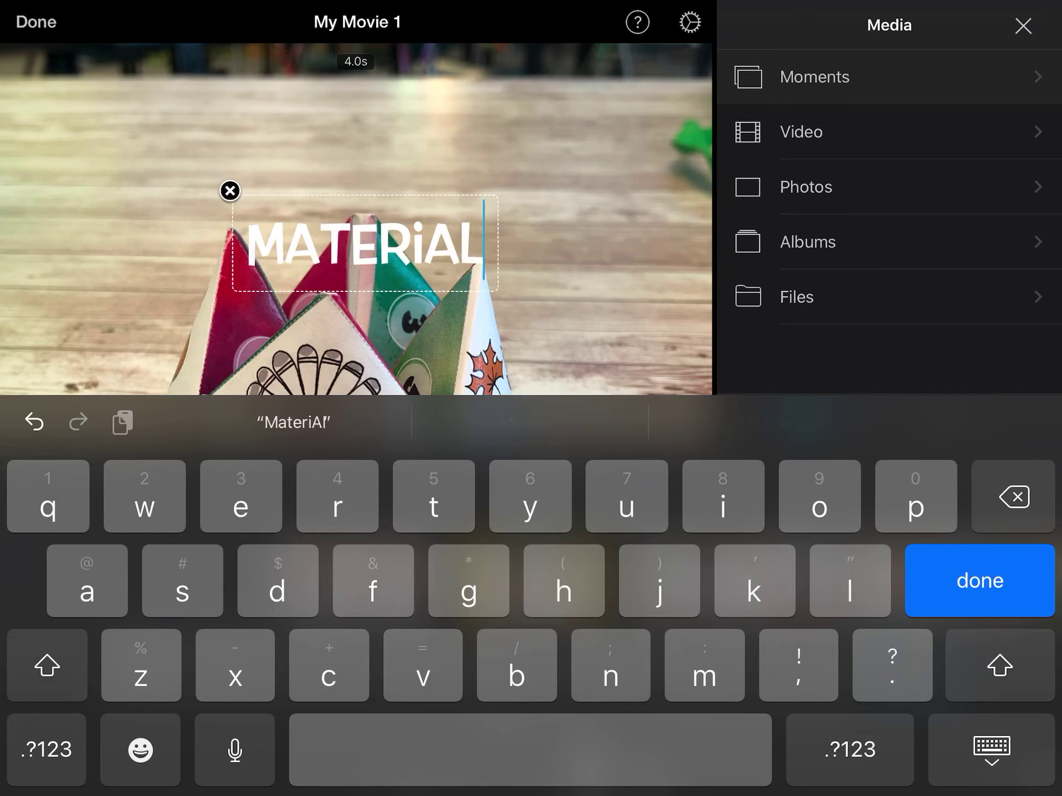
{"action": "type", "text": "s:"}
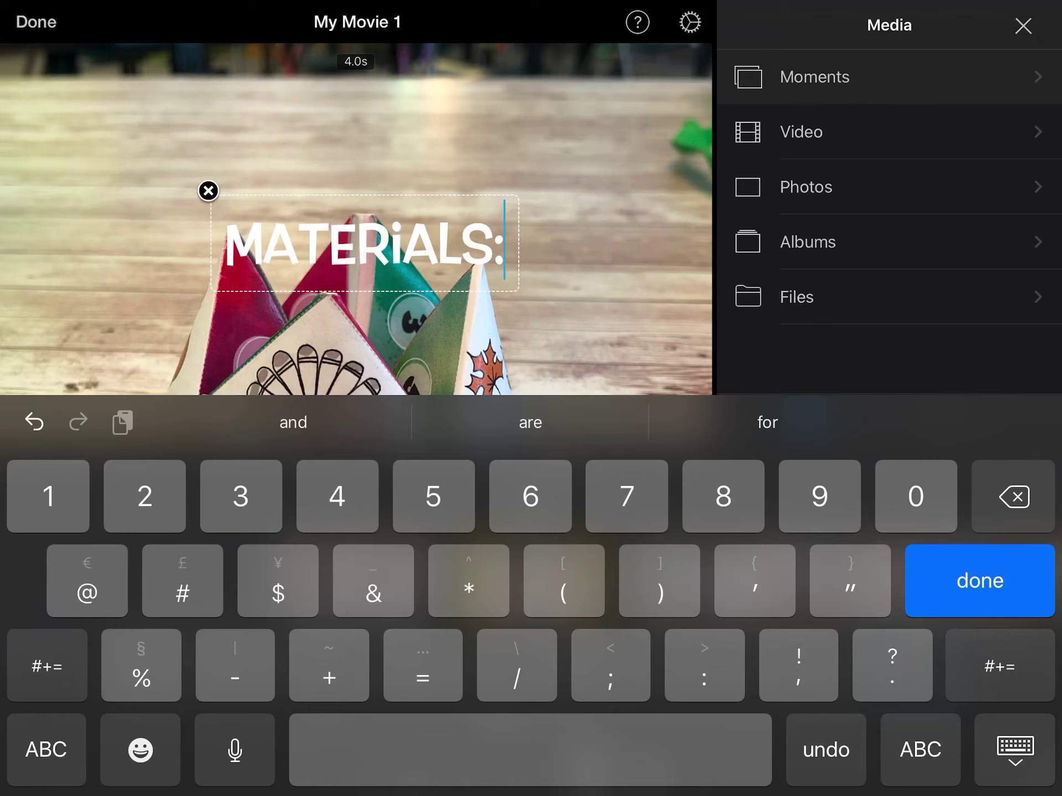
{"action": "type", "text": " sc"}
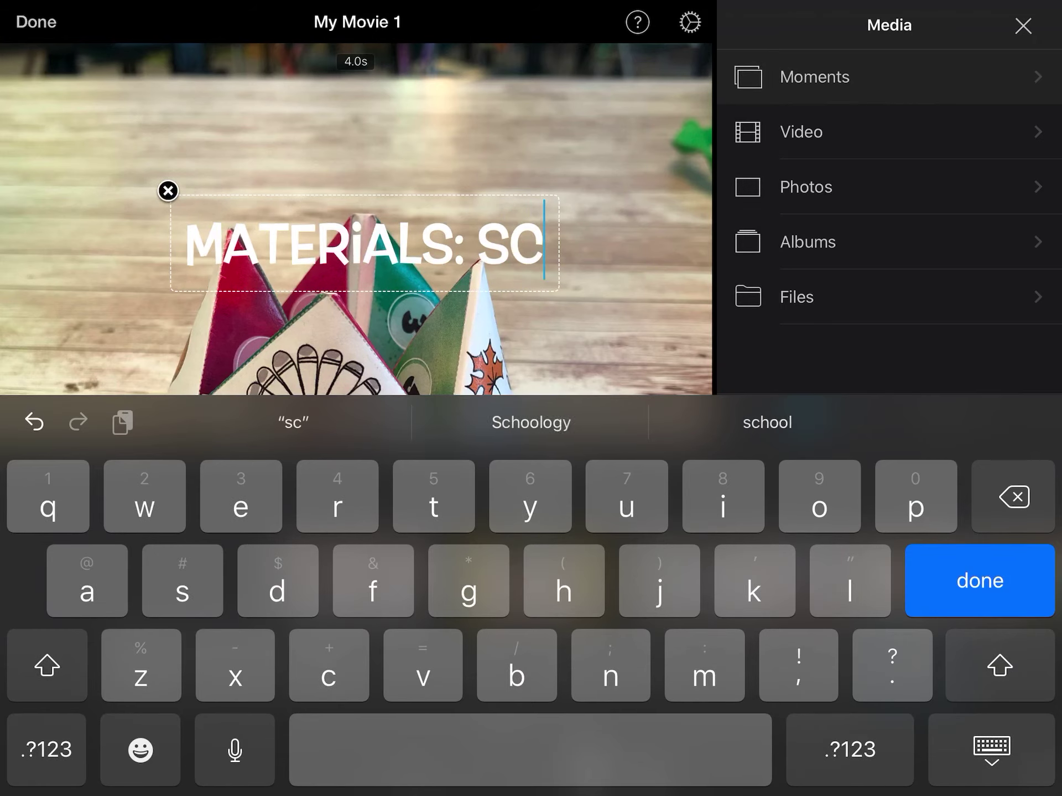
{"action": "type", "text": "issors "}
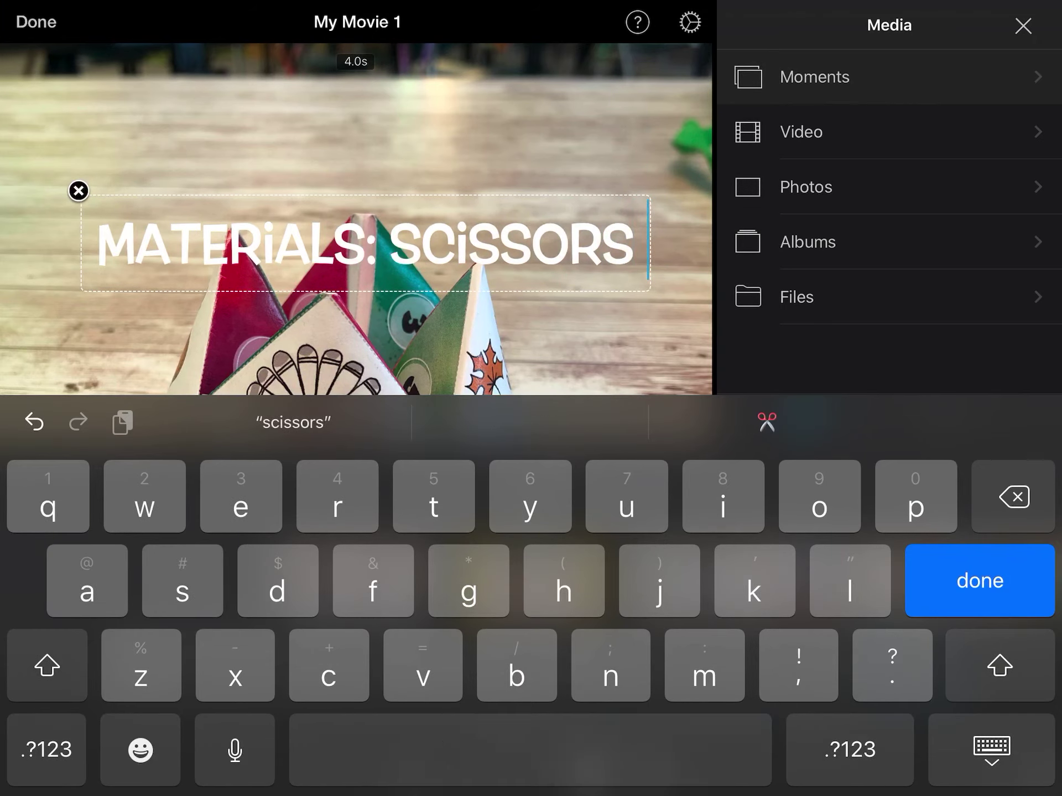
{"action": "type", "text": "and "}
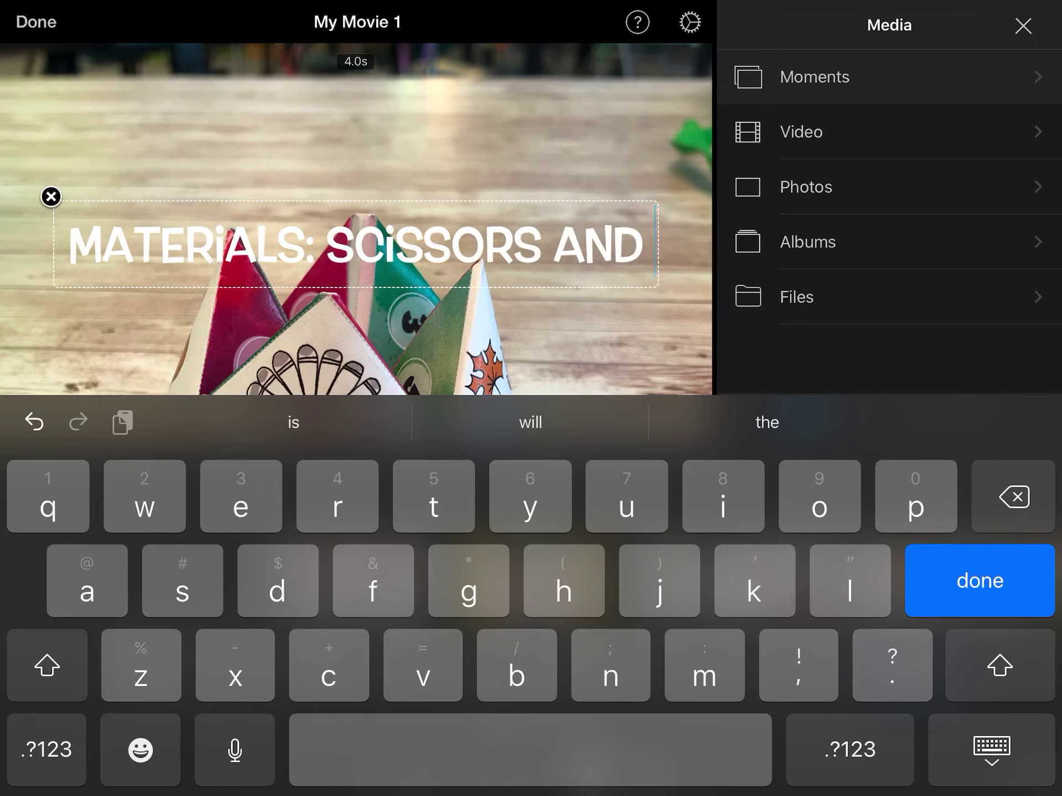
{"action": "type", "text": "cootie "}
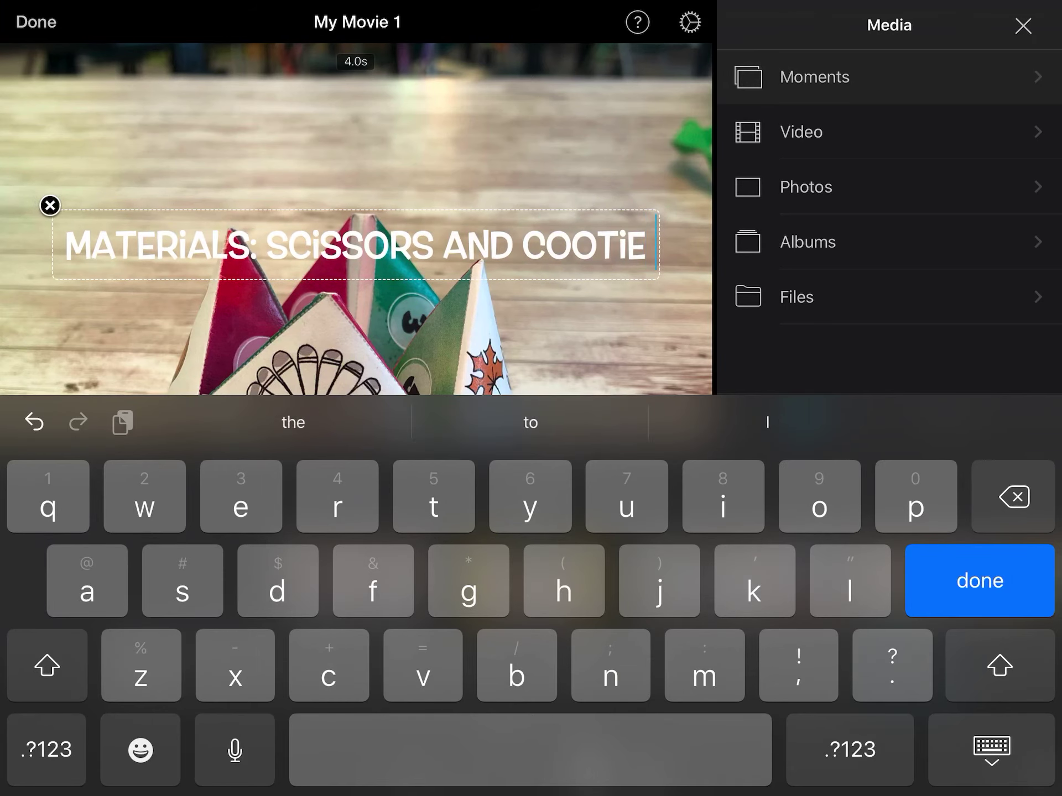
{"action": "type", "text": "catcher"}
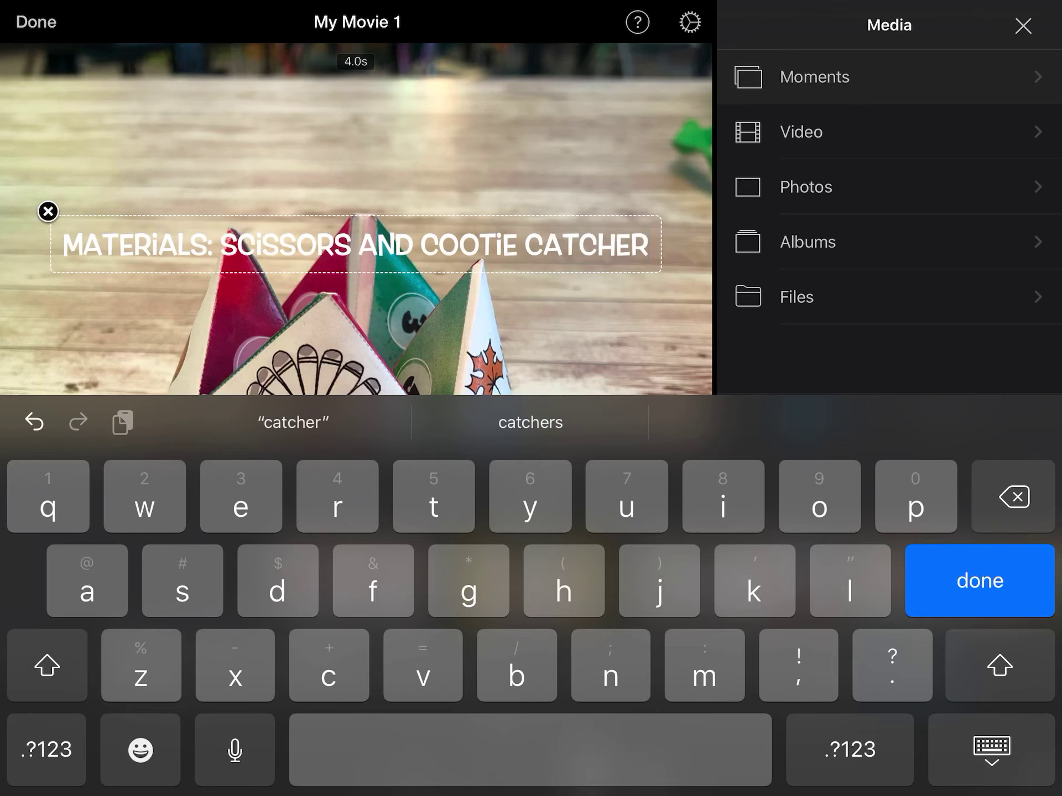
{"action": "type", "text": " sheet"}
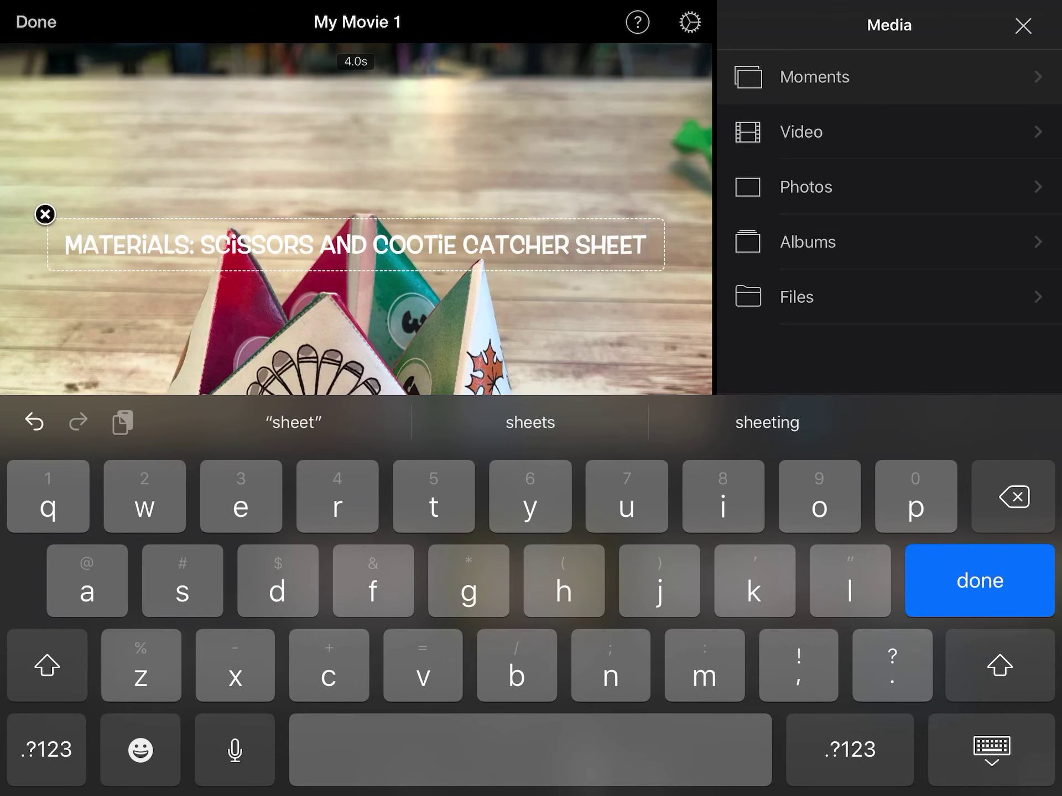
{"action": "key", "text": "Return"}
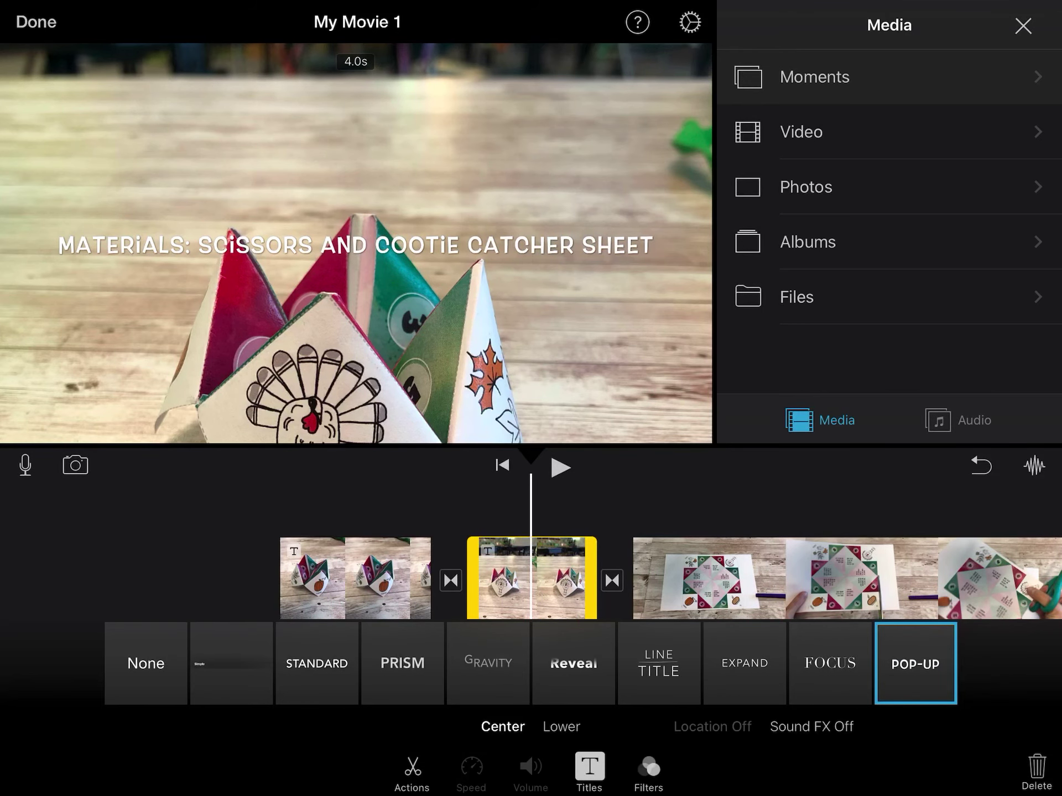
Step: Preview the movie, pause, and scrub to select the clip of the sheet being cut
{"action": "left_click", "coordinate": [705, 578]}
{"action": "key", "text": "space"}
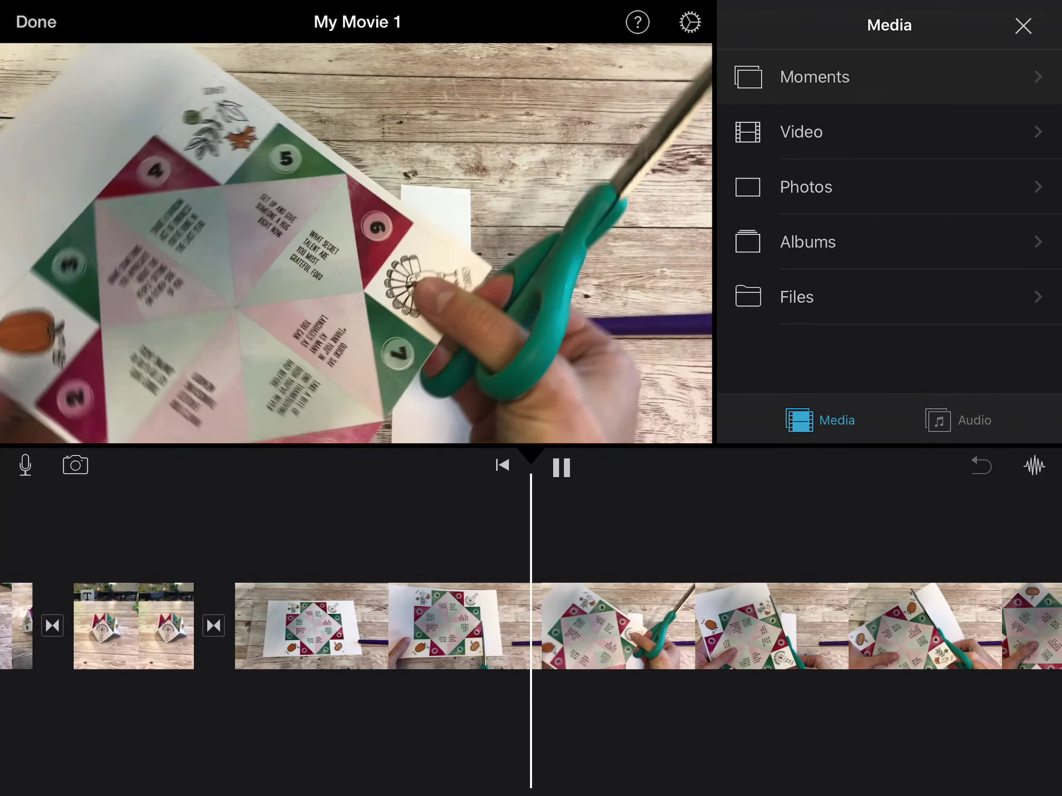
{"action": "left_click", "coordinate": [561, 467]}
{"action": "left_click_drag", "start_coordinate": [747, 626], "coordinate": [332, 627]}
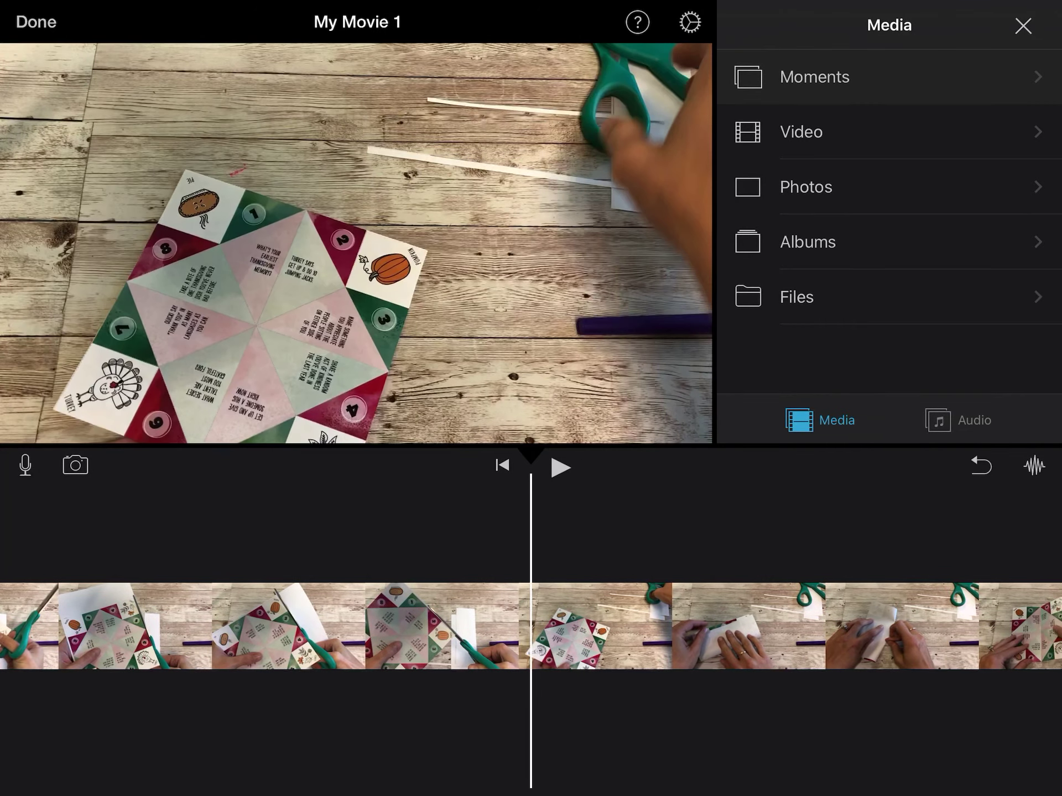
{"action": "left_click_drag", "start_coordinate": [580, 626], "coordinate": [511, 626]}
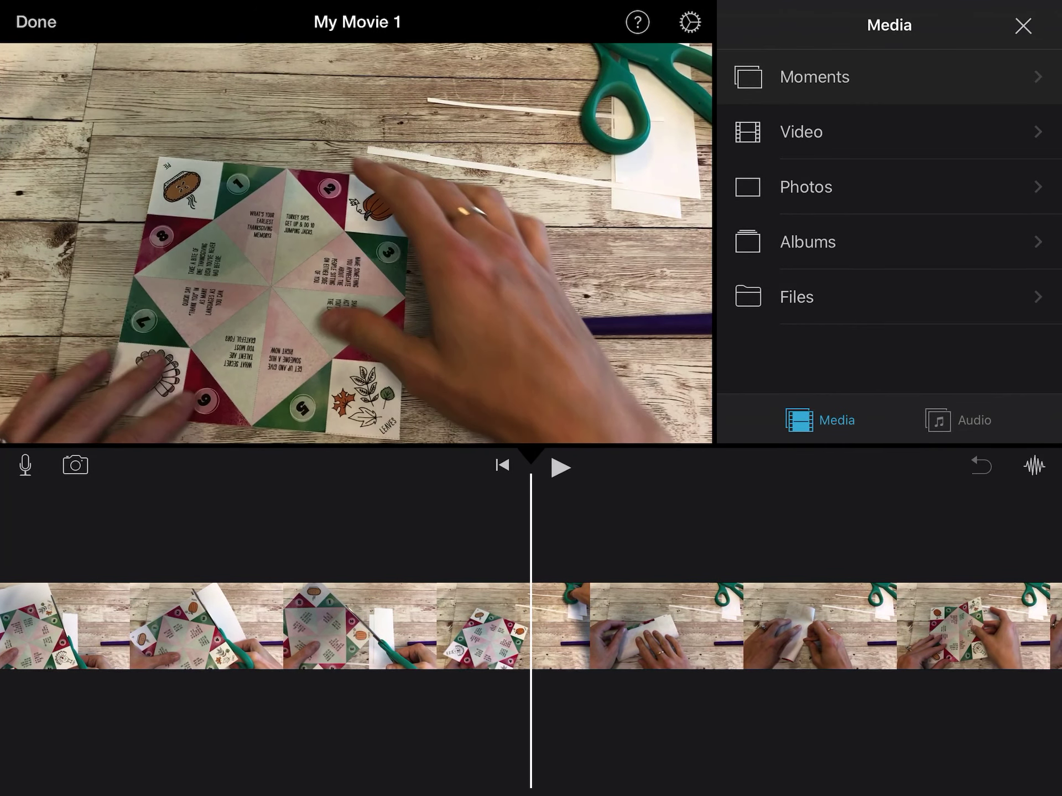
{"action": "left_click", "coordinate": [581, 627]}
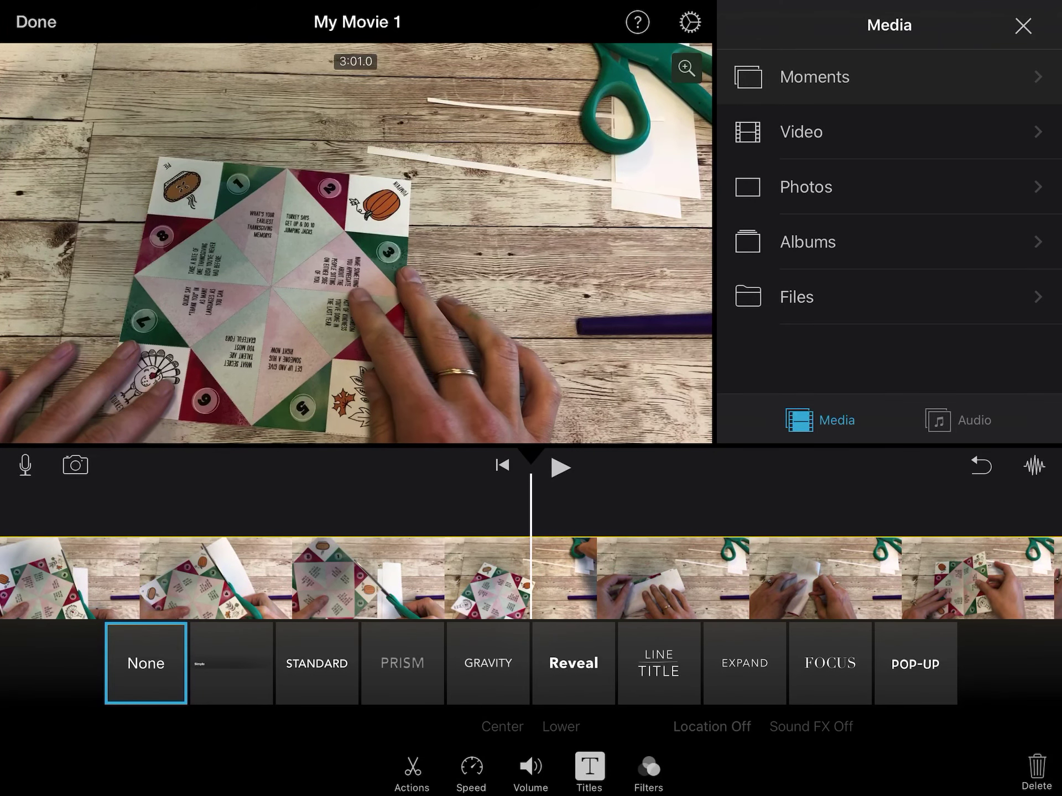
Step: Split the cutting clip at the playhead and select its first half
{"action": "left_click", "coordinate": [413, 771]}
{"action": "left_click", "coordinate": [441, 726]}
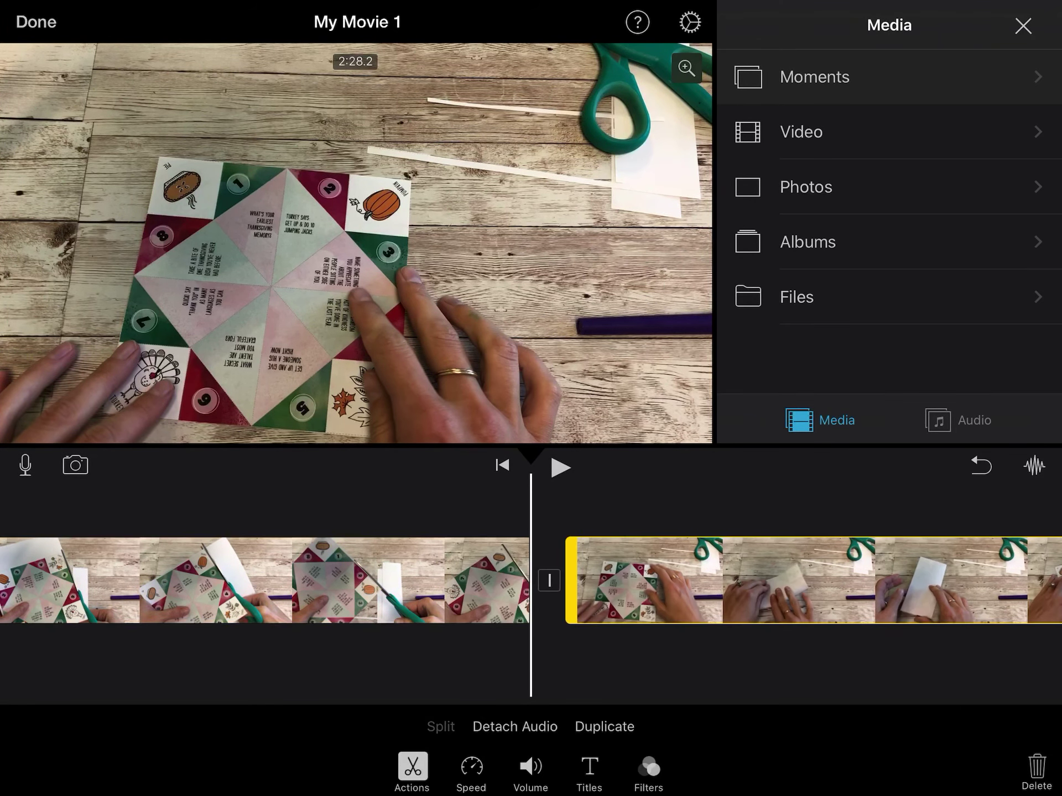
{"action": "scroll", "coordinate": [531, 626], "scroll_direction": "left", "scroll_amount": 5}
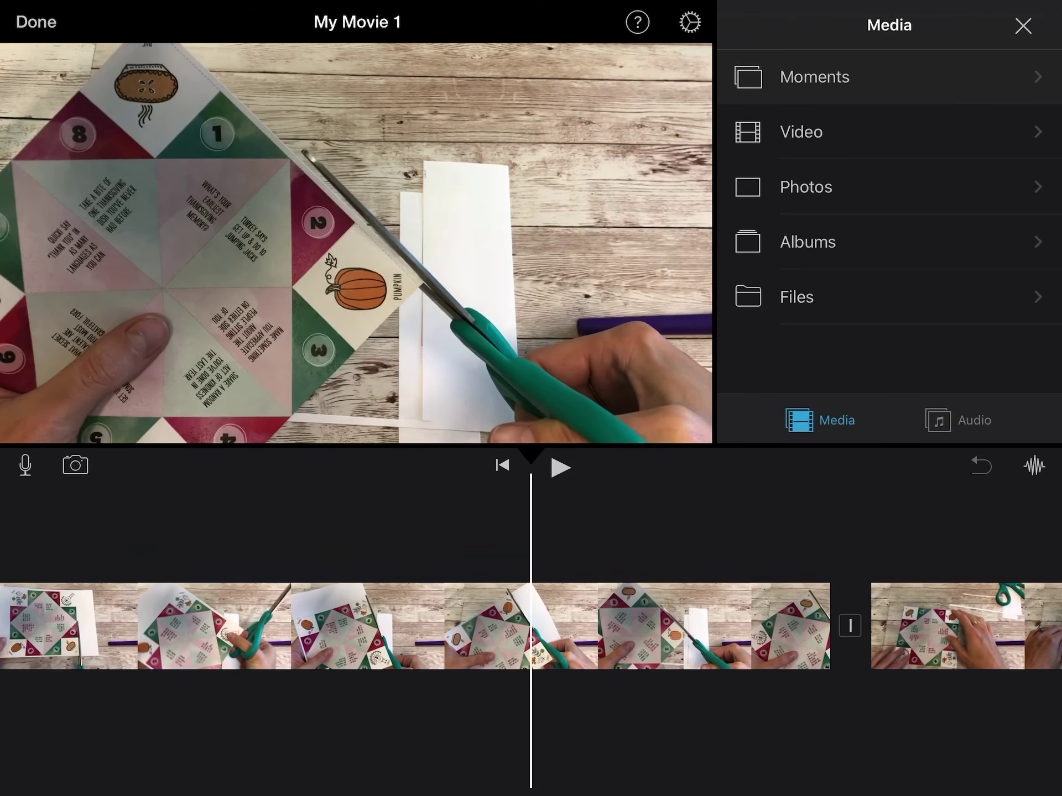
{"action": "left_click", "coordinate": [448, 627]}
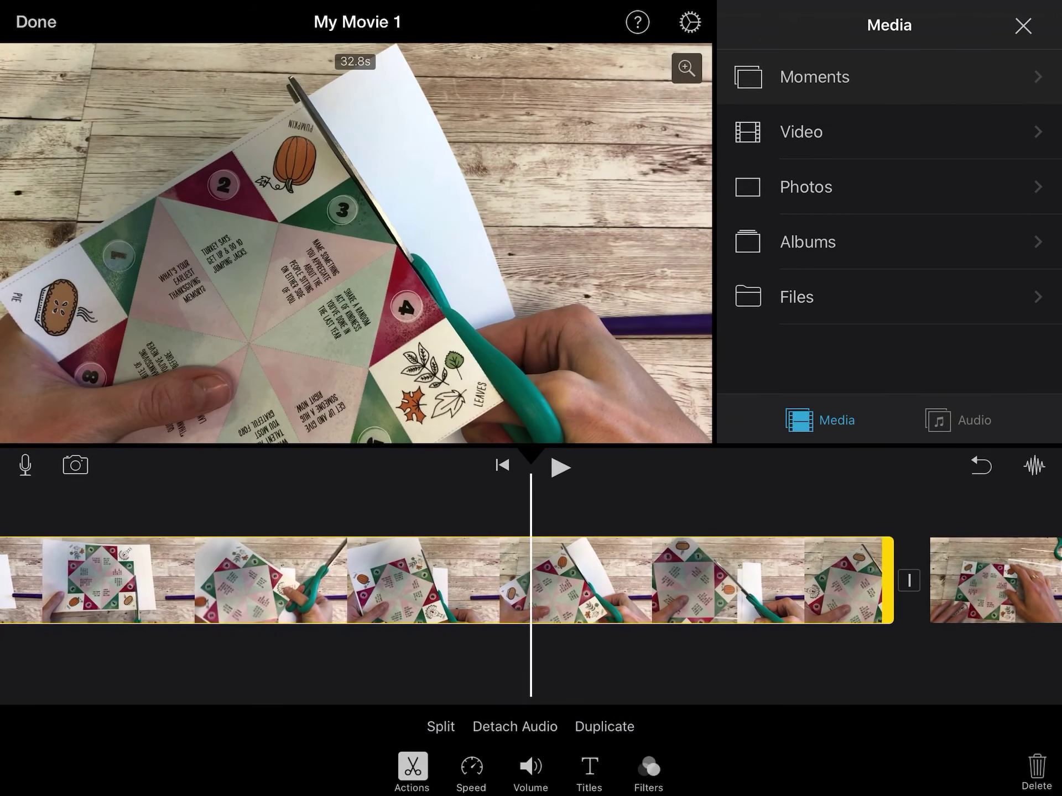
Step: Add a second-style title reading 'First, cut out your cootie catcher' to that half
{"action": "left_click", "coordinate": [589, 771]}
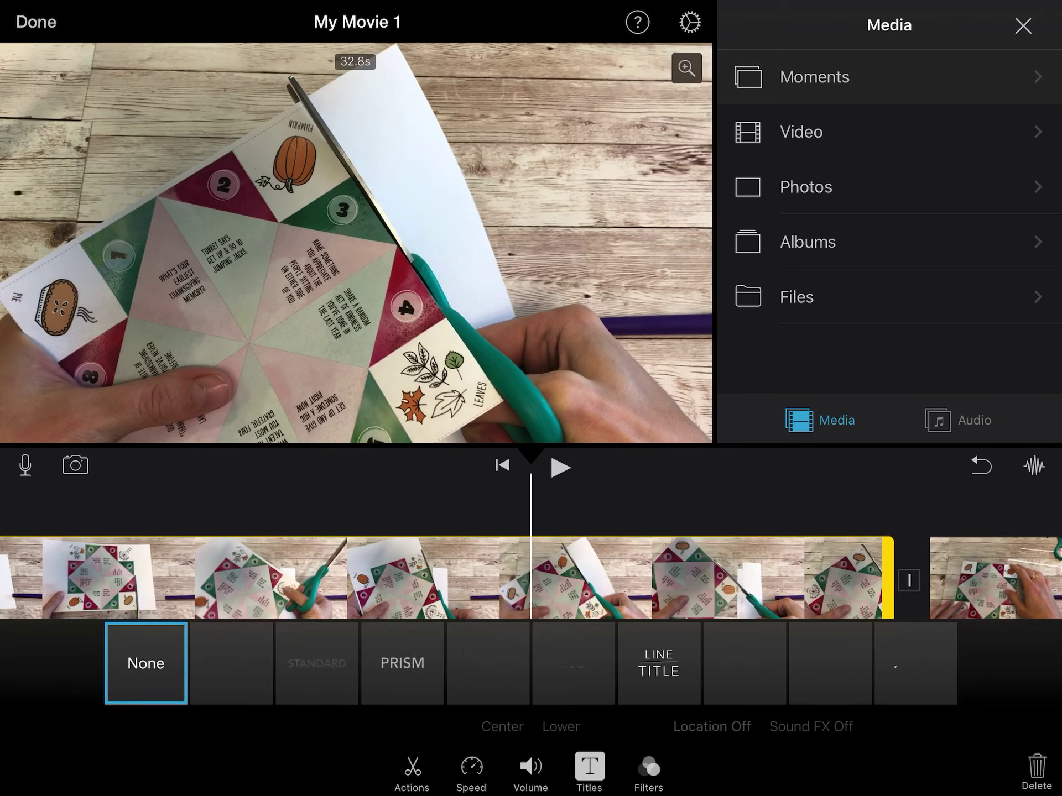
{"action": "left_click", "coordinate": [231, 664]}
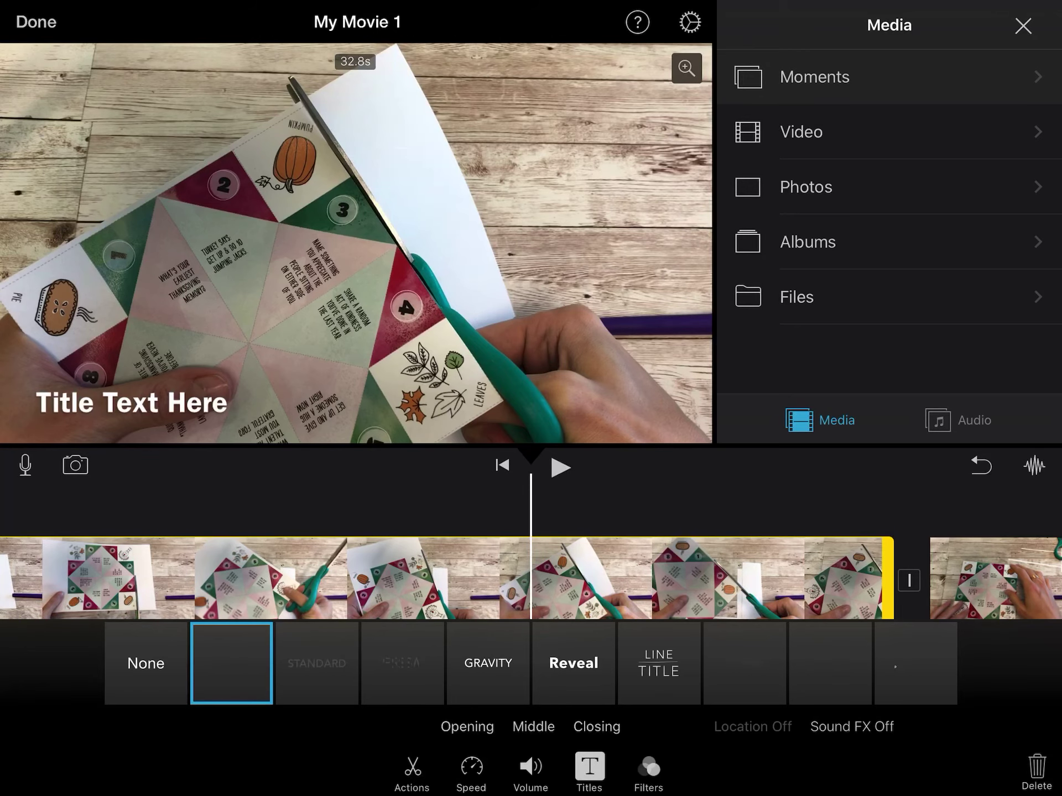
{"action": "left_click", "coordinate": [131, 403]}
{"action": "triple_click", "coordinate": [145, 367]}
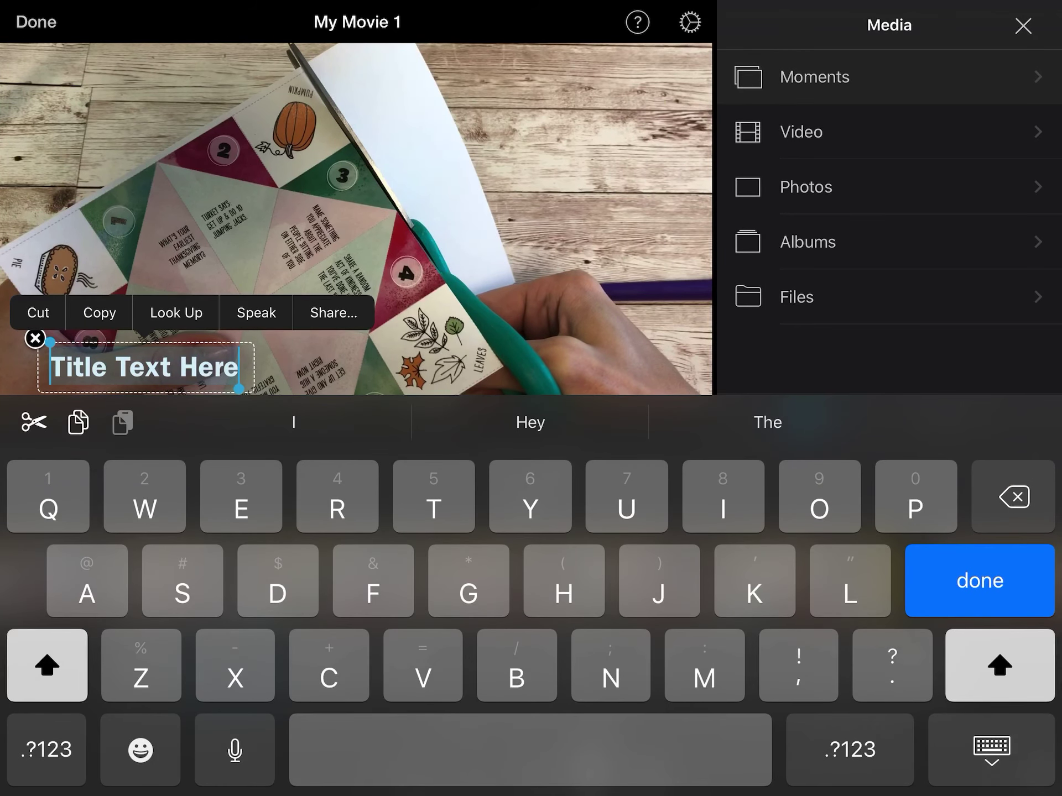
{"action": "type", "text": "First, "}
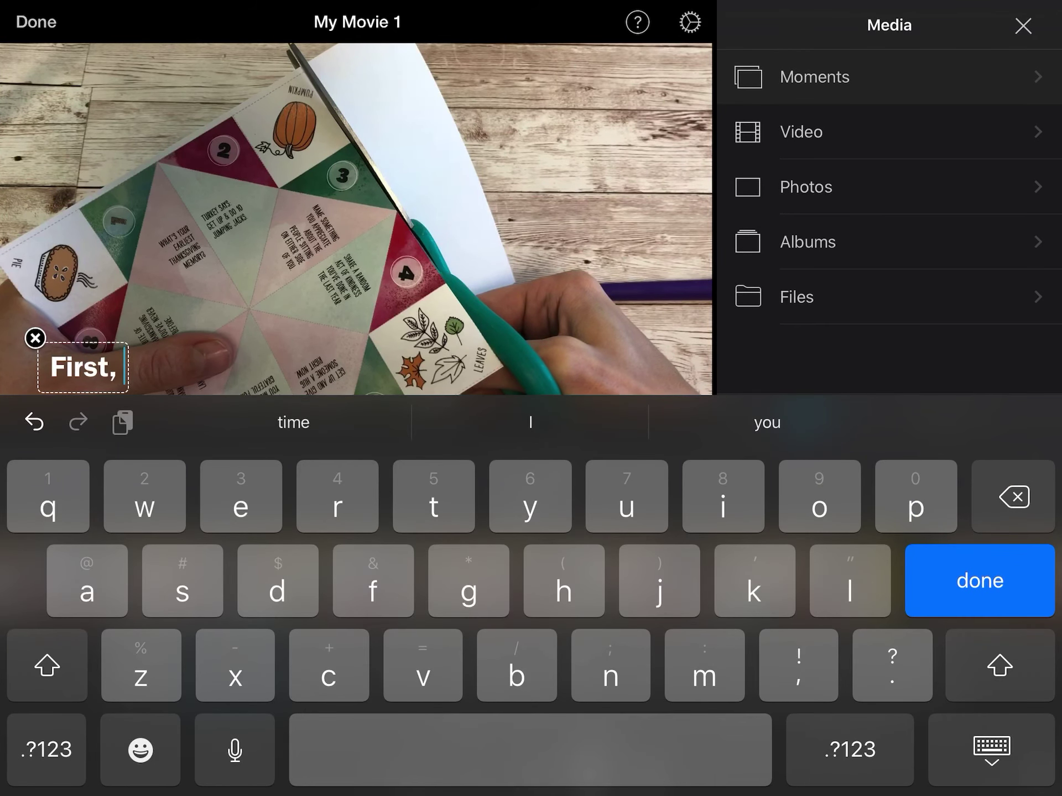
{"action": "type", "text": "cut out y"}
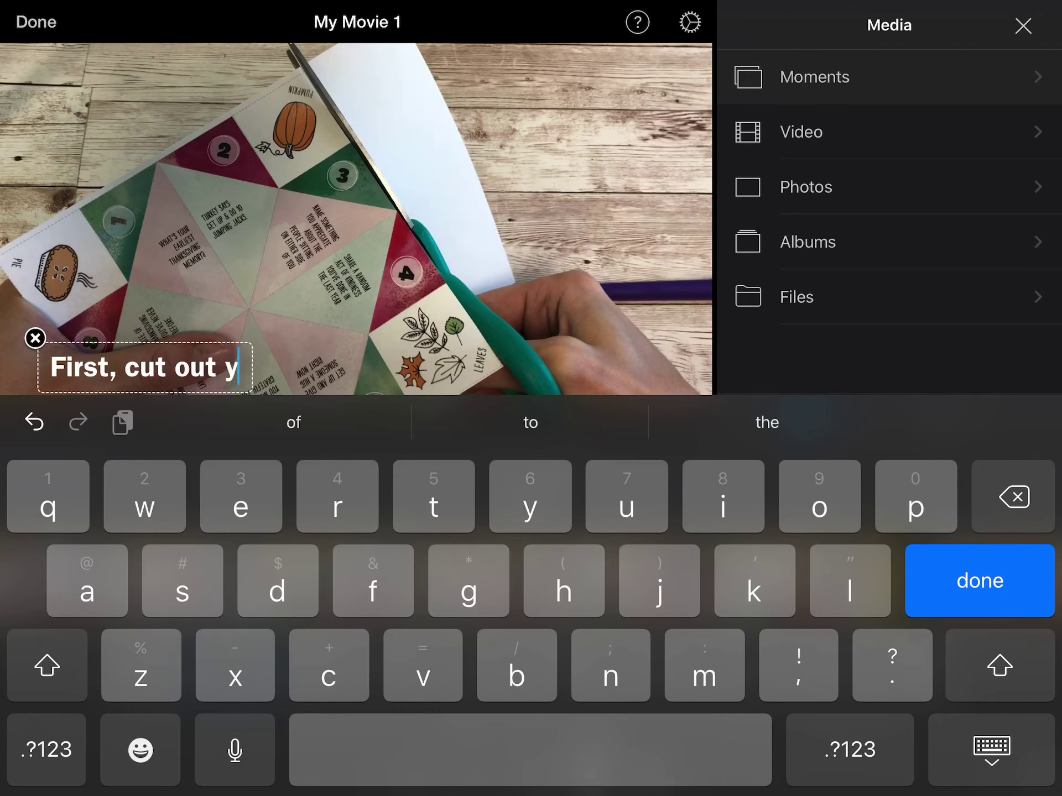
{"action": "type", "text": "our cootie"}
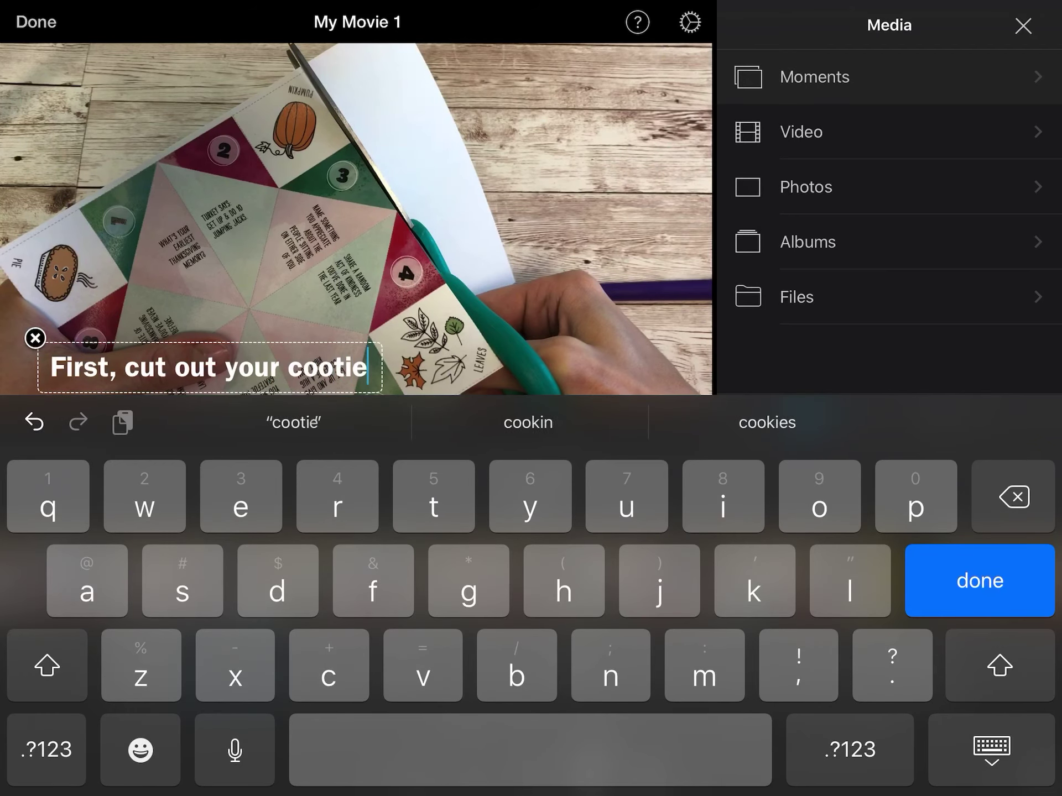
{"action": "type", "text": " catcher"}
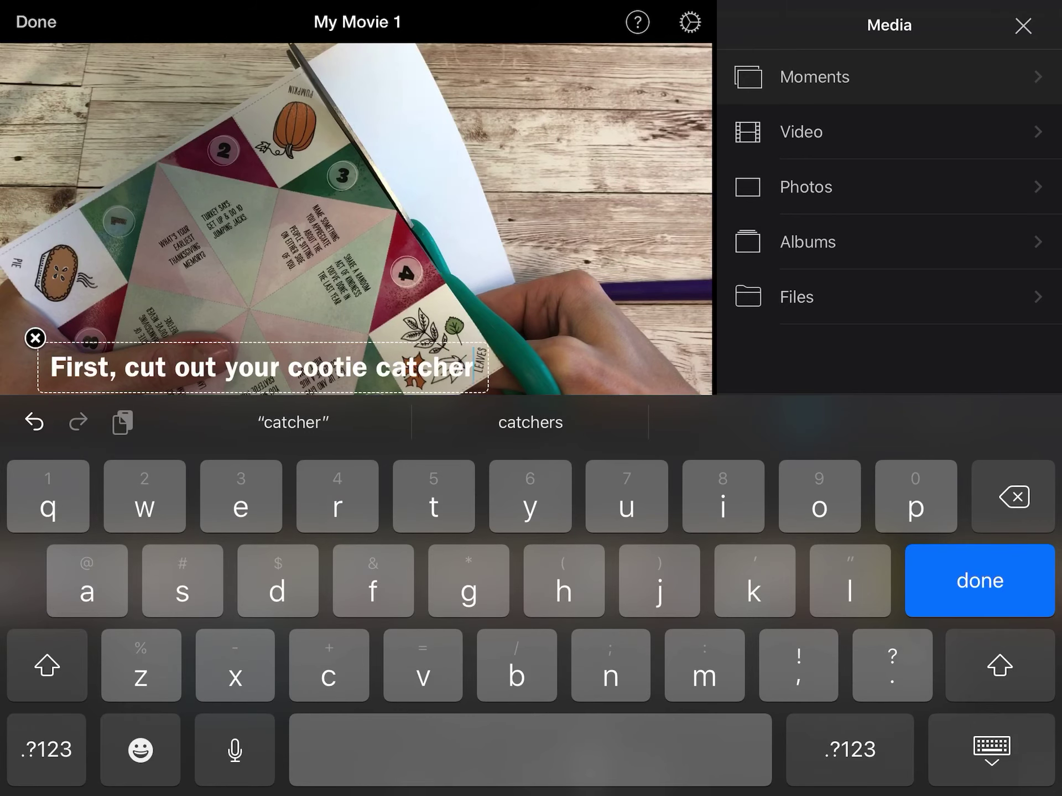
{"action": "left_click", "coordinate": [991, 750]}
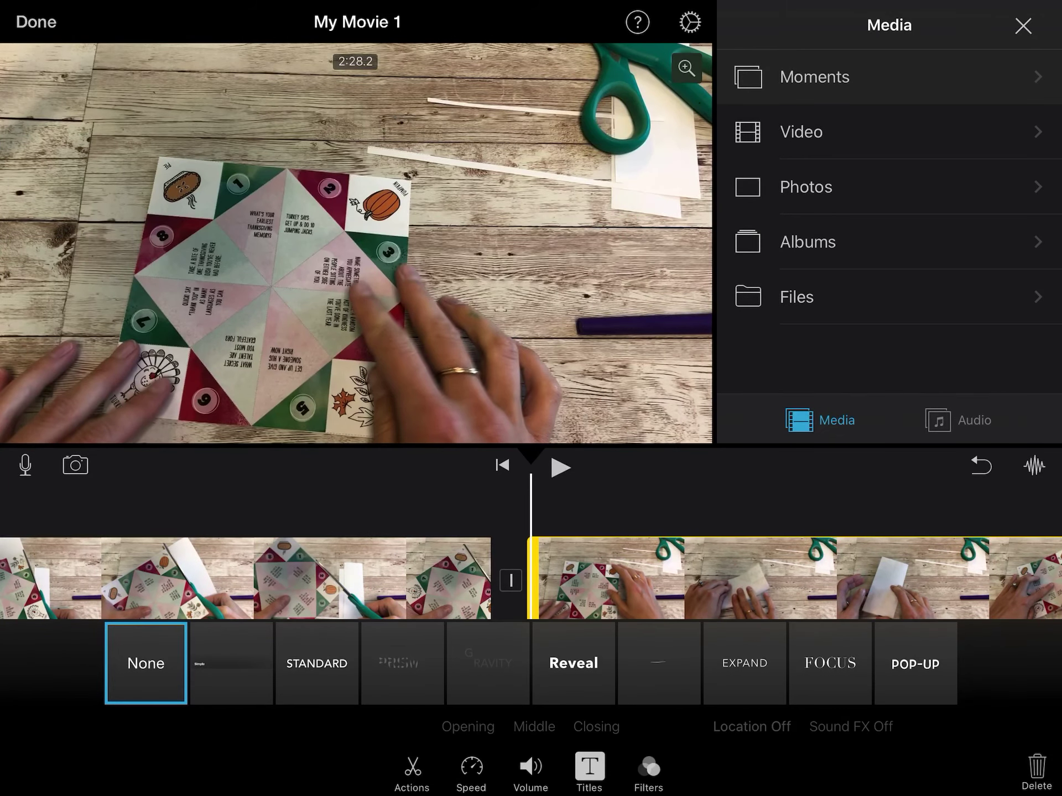
Step: Play back the movie, then scrub forward to where the paper folding begins
{"action": "left_click", "coordinate": [561, 468]}
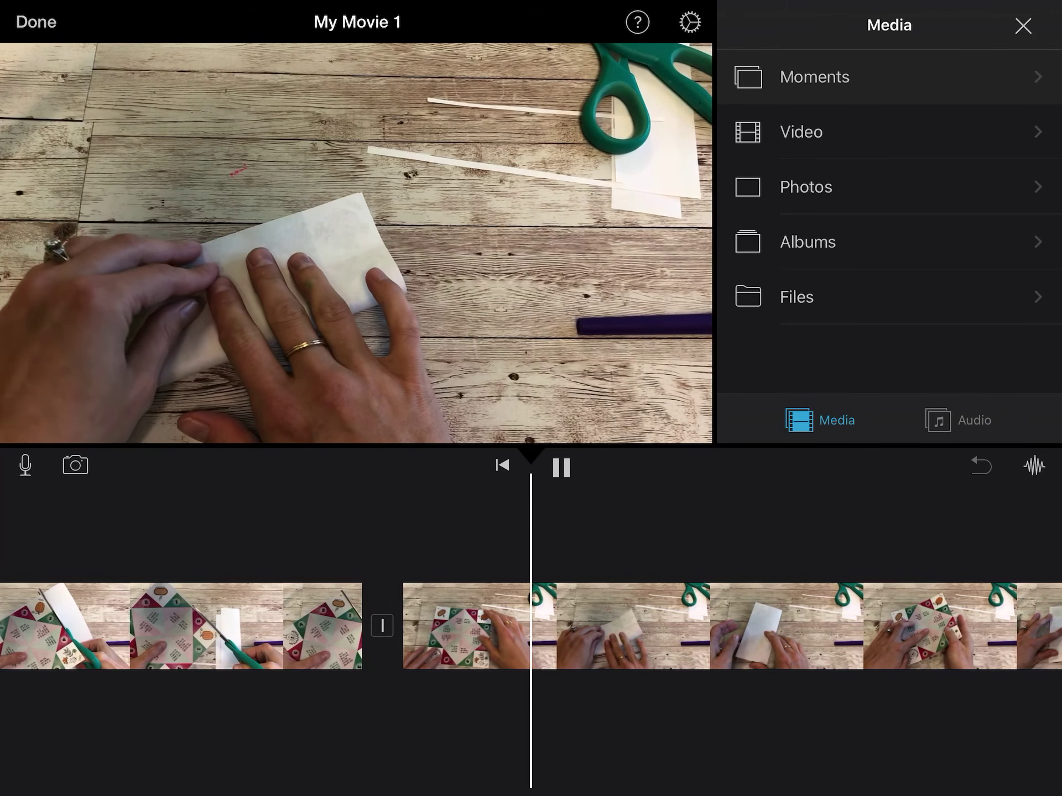
{"action": "left_click_drag", "start_coordinate": [631, 626], "coordinate": [506, 626]}
{"action": "left_click_drag", "start_coordinate": [747, 626], "coordinate": [522, 626]}
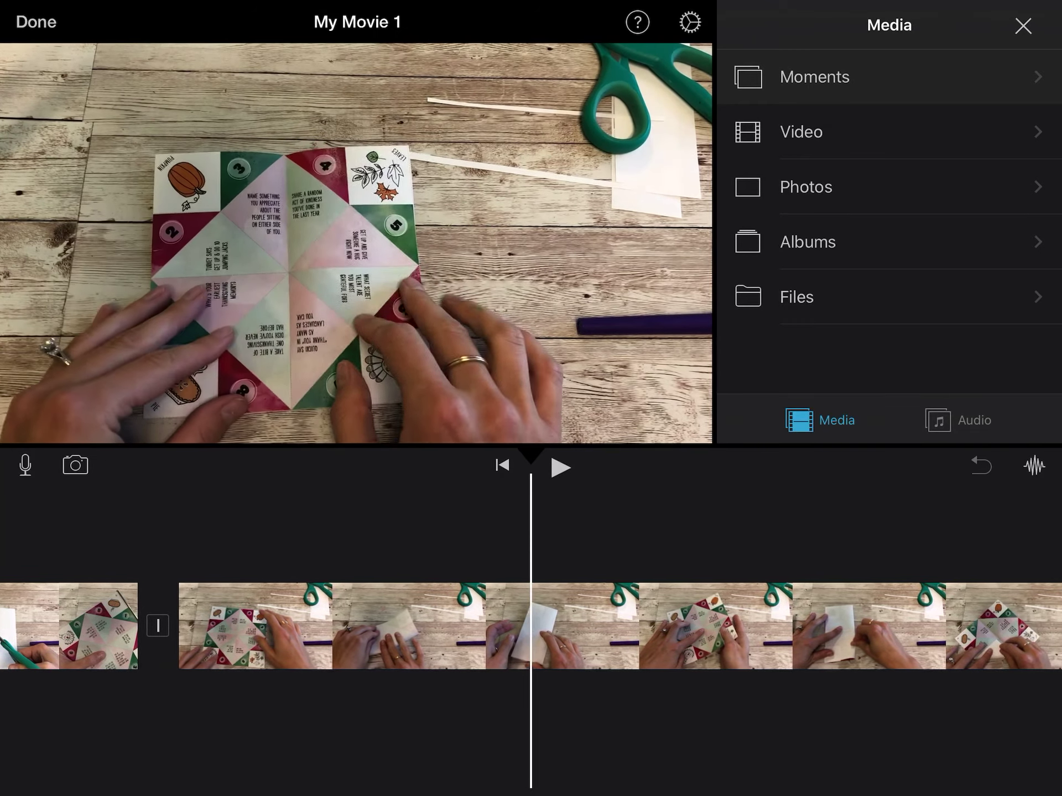
{"action": "left_click_drag", "start_coordinate": [747, 627], "coordinate": [527, 626]}
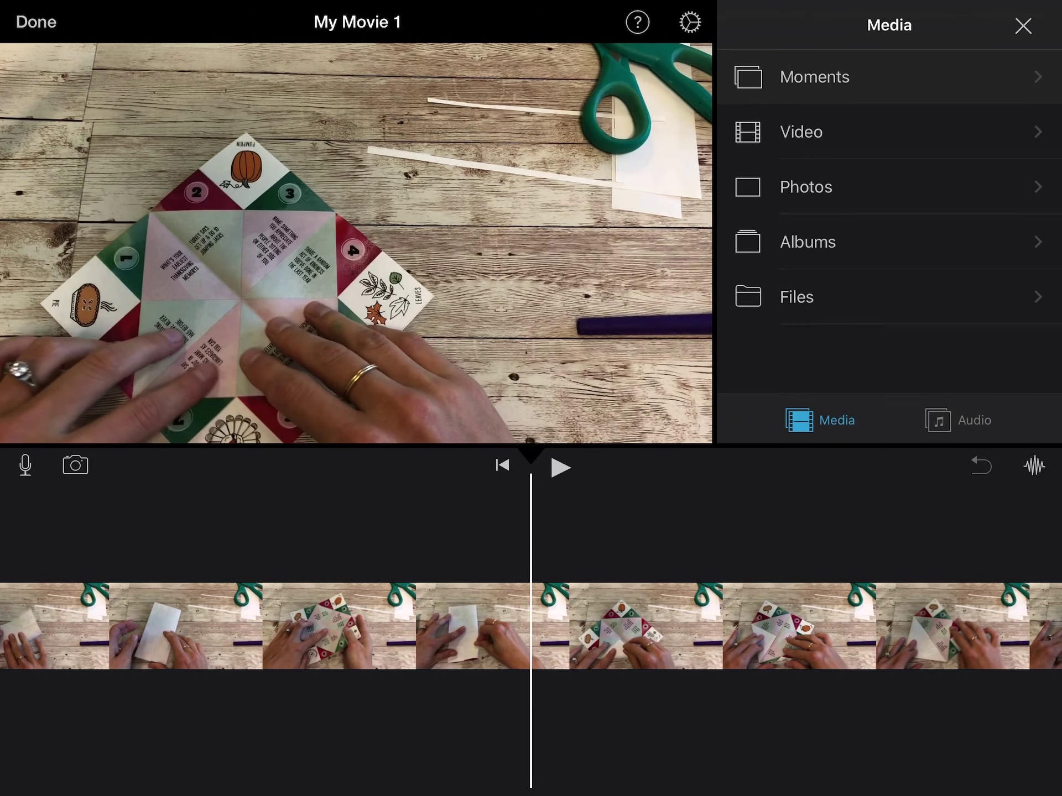
Step: Split the long clip at the point where folding starts
{"action": "left_click", "coordinate": [581, 627]}
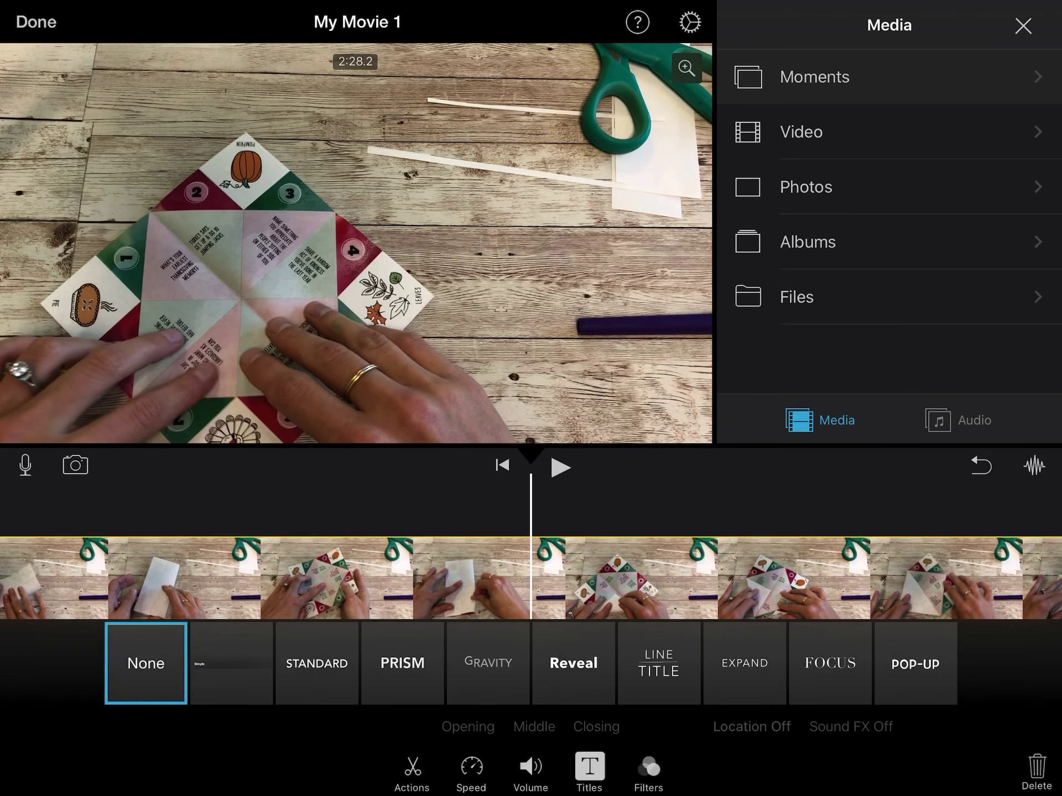
{"action": "left_click", "coordinate": [412, 769]}
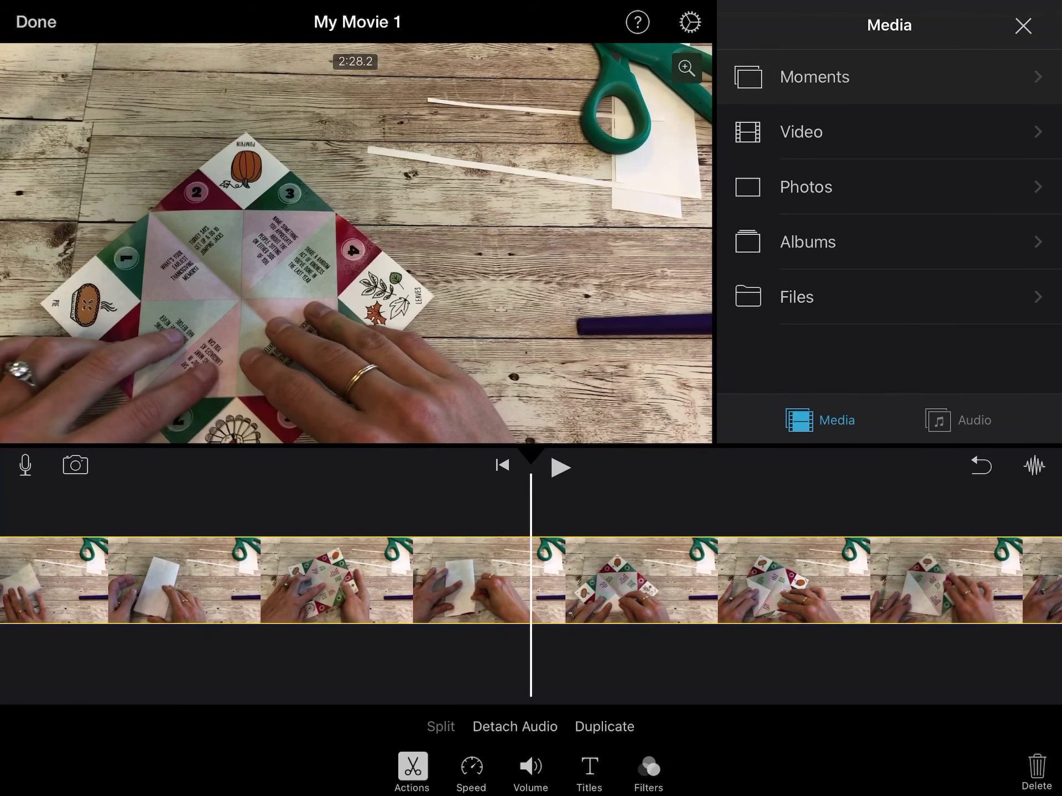
{"action": "left_click", "coordinate": [440, 727]}
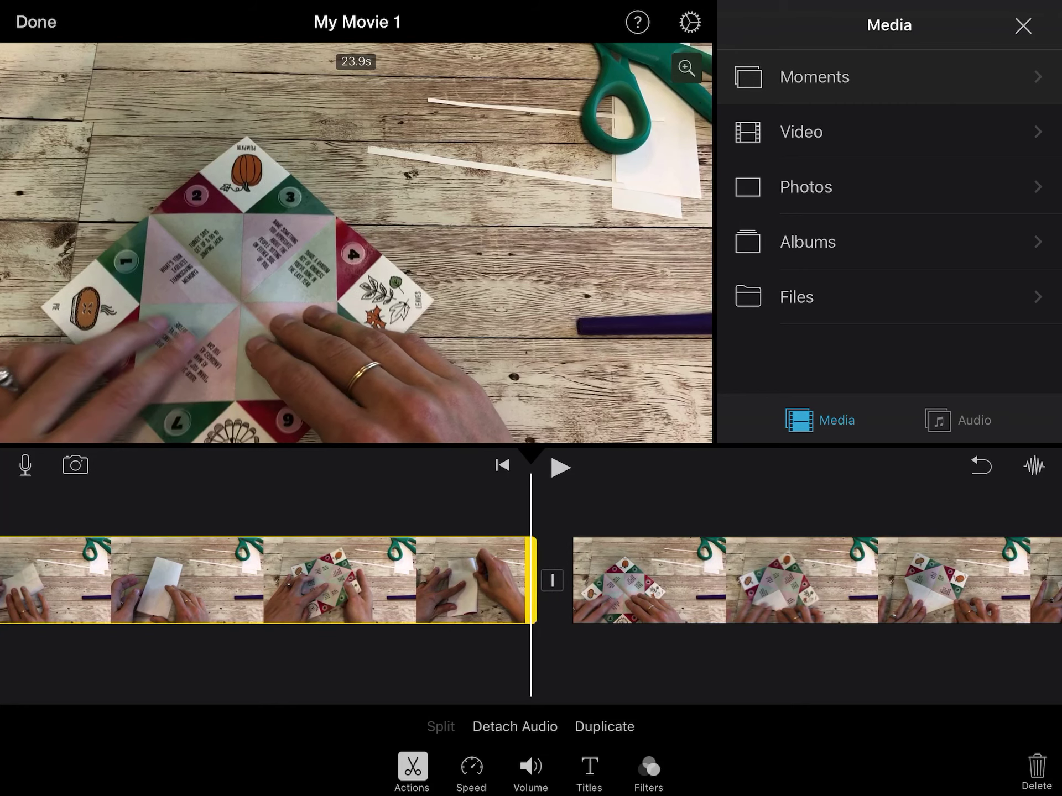
Step: Add a second-style title reading 'Fold paper in half both ways' to the new piece
{"action": "left_click", "coordinate": [589, 770]}
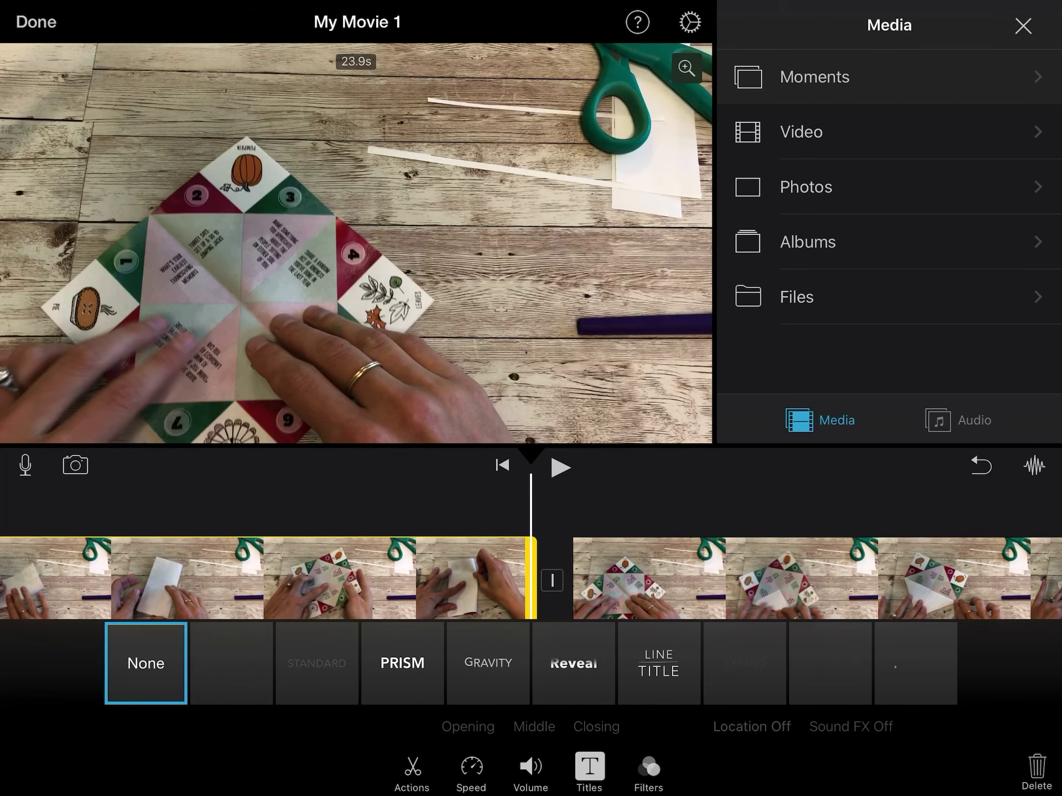
{"action": "left_click", "coordinate": [232, 665]}
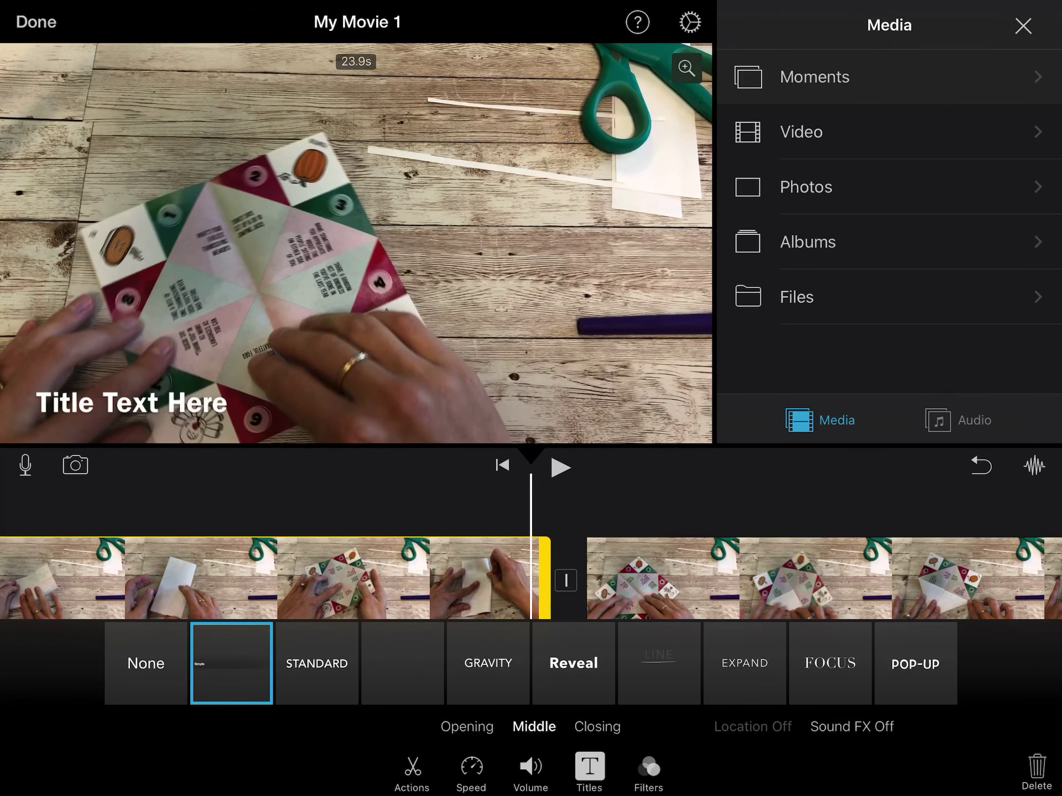
{"action": "left_click", "coordinate": [131, 402]}
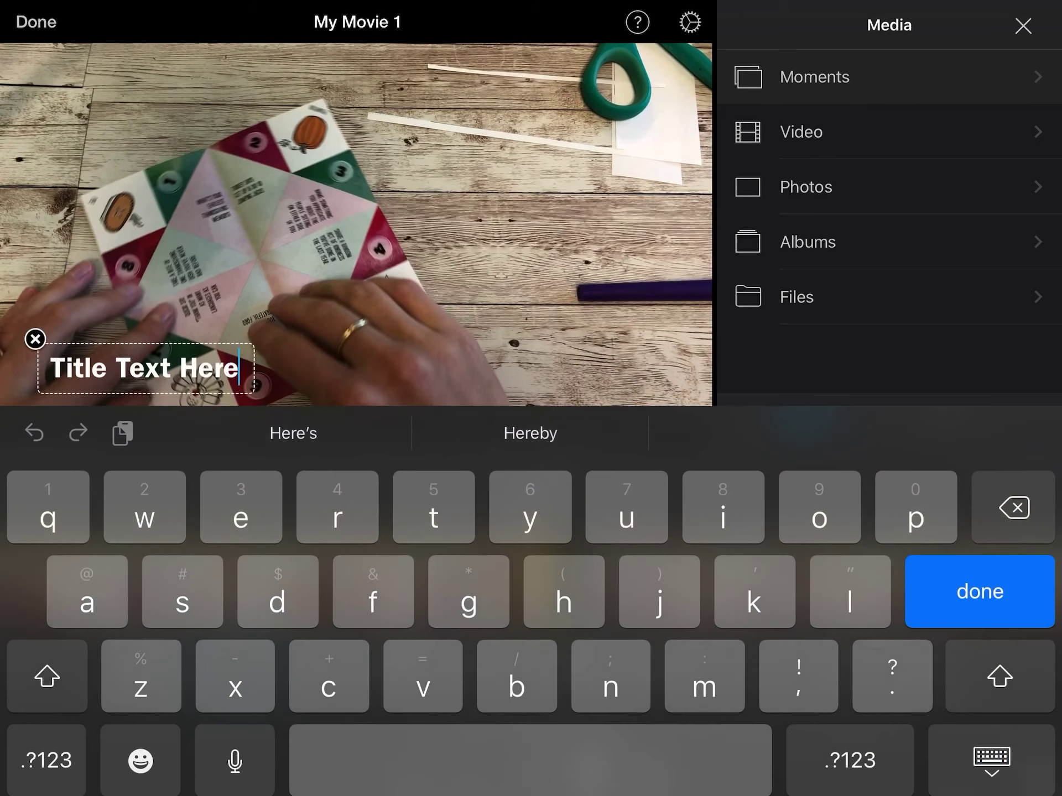
{"action": "double_click", "coordinate": [144, 368]}
{"action": "type", "text": "F"}
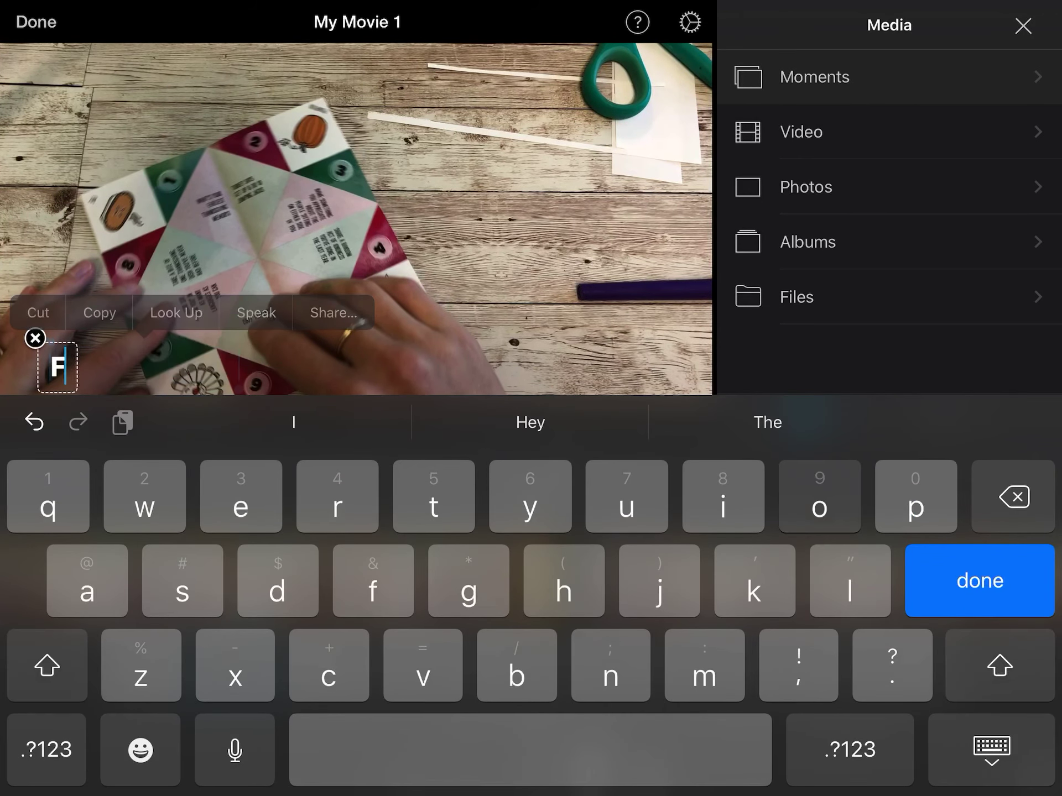
{"action": "type", "text": "old pape"}
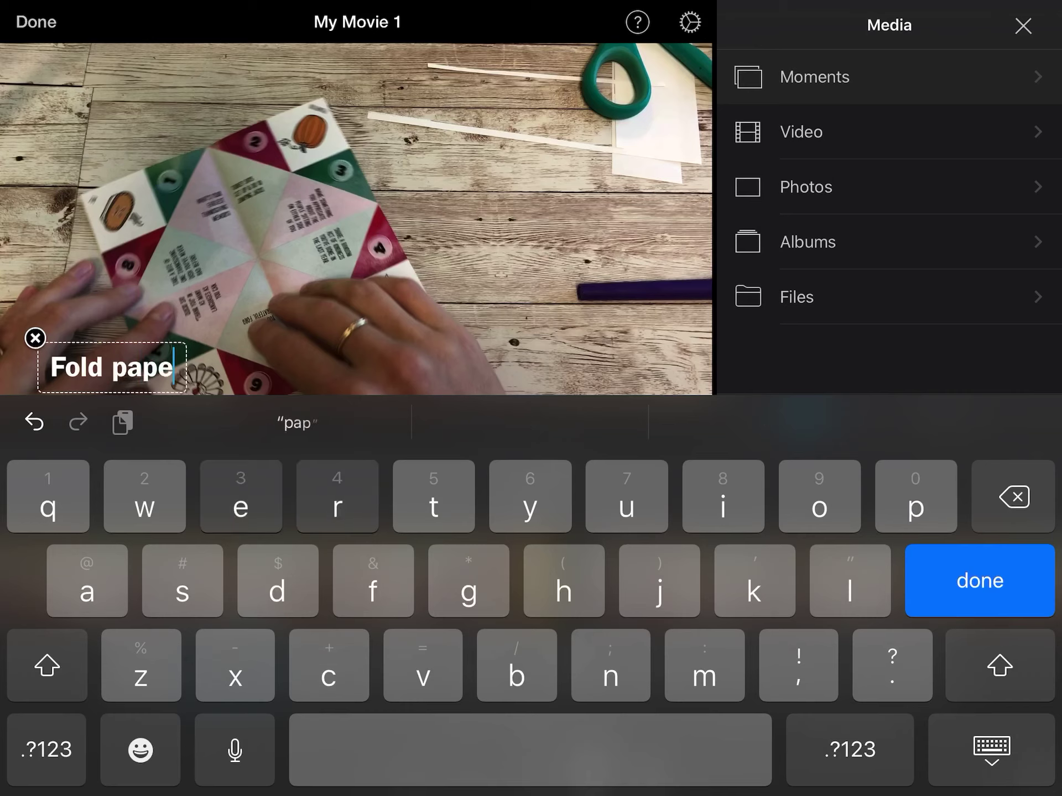
{"action": "type", "text": "r in half "}
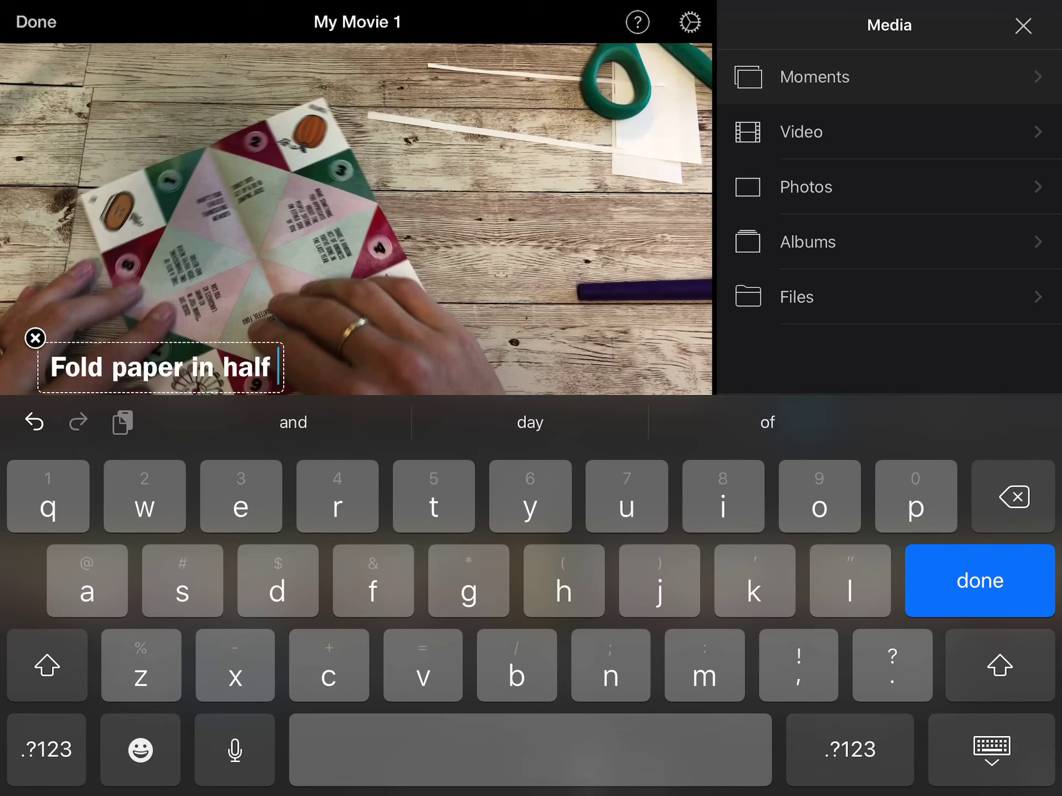
{"action": "type", "text": "both wasy"}
{"action": "key", "text": "BackSpace"}
{"action": "key", "text": "BackSpace"}
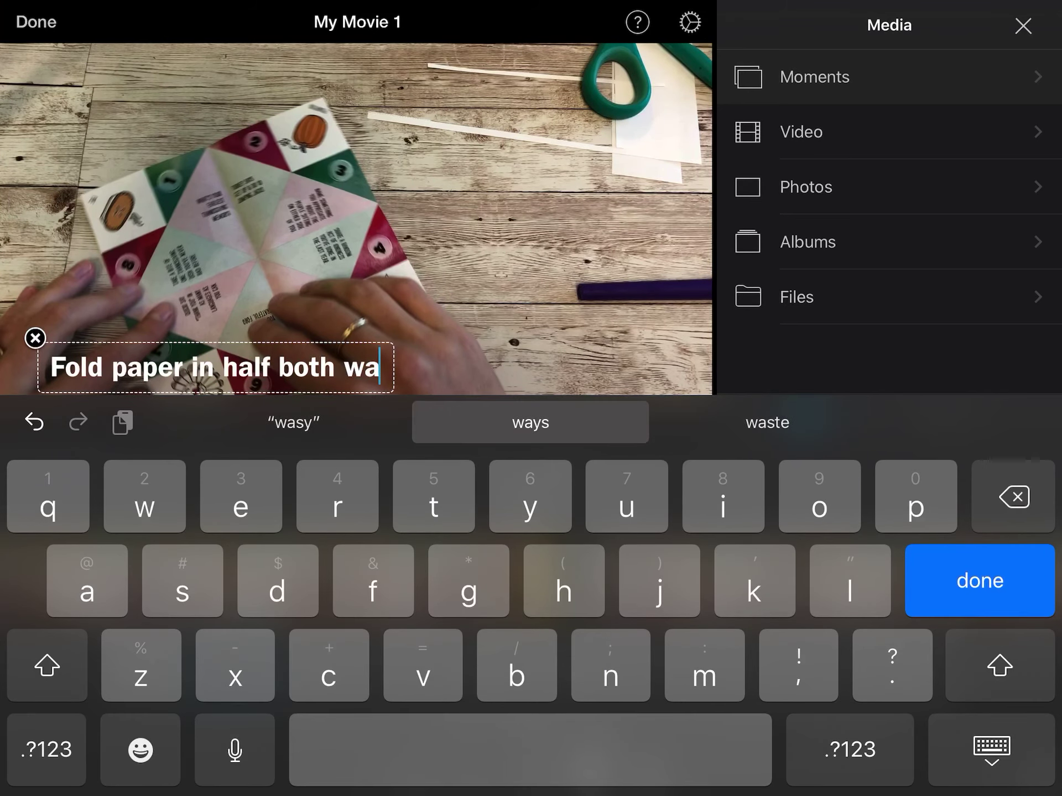
{"action": "type", "text": "ys"}
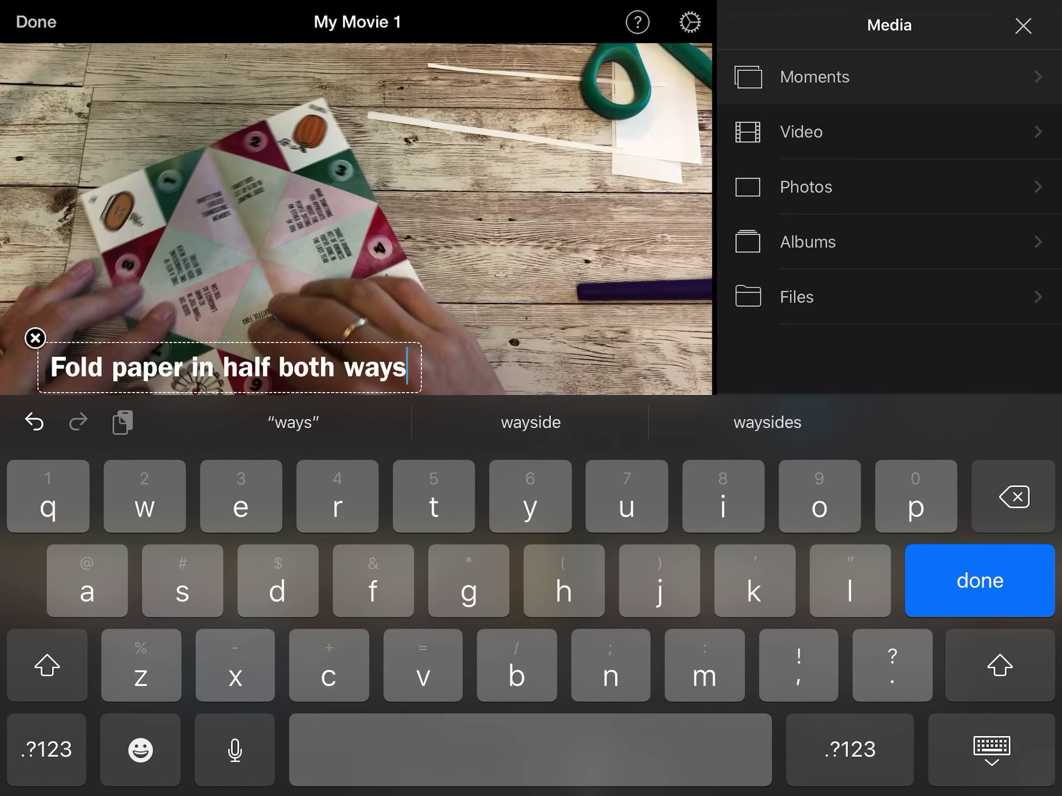
{"action": "key", "text": "Return"}
Step: Scrub to a later part of the movie and select the clip there
{"action": "left_click_drag", "start_coordinate": [747, 627], "coordinate": [415, 626]}
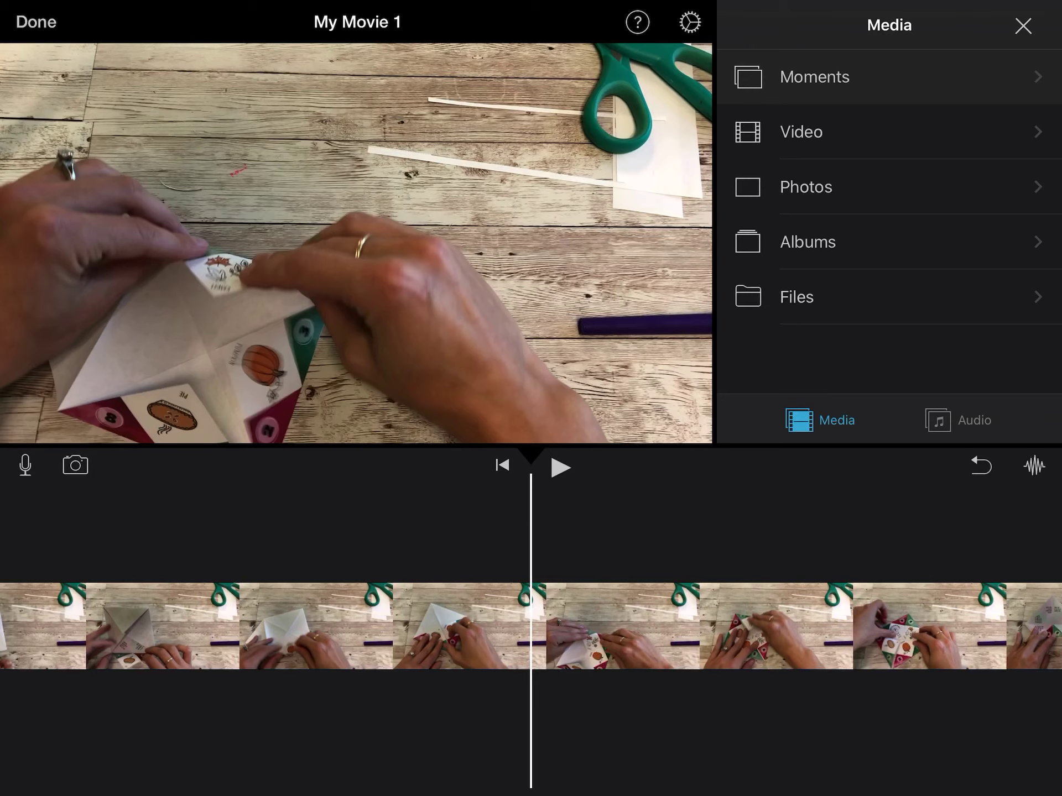
{"action": "left_click", "coordinate": [623, 626]}
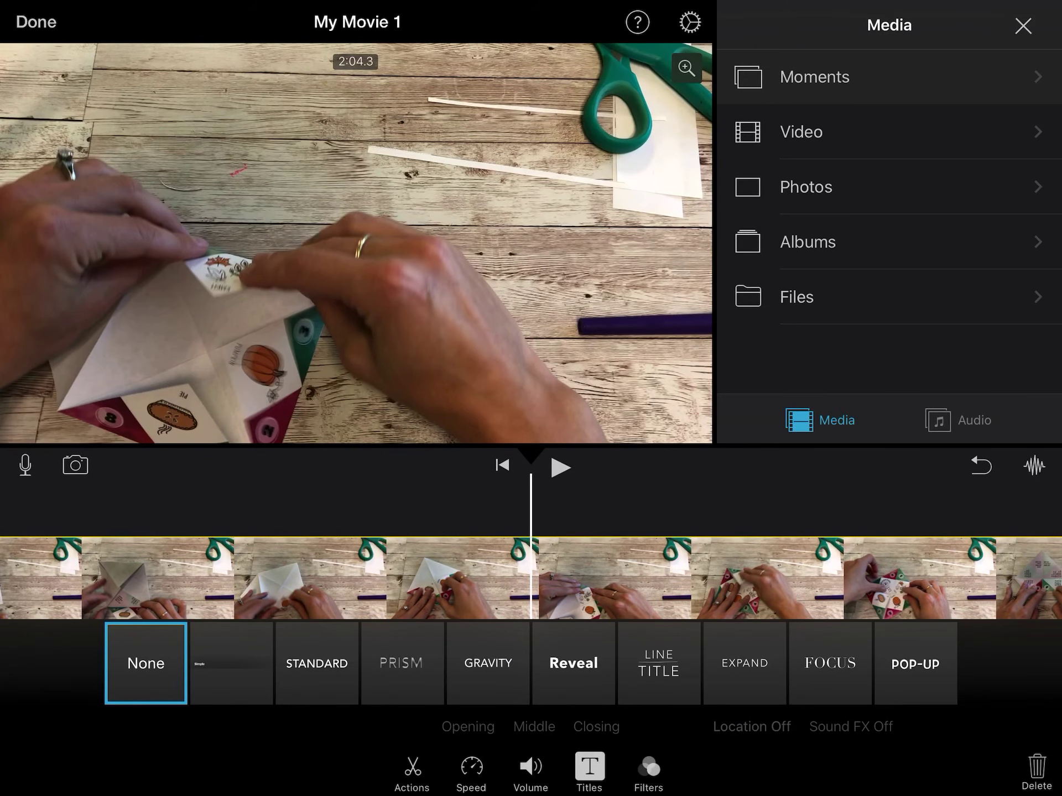
{"action": "scroll", "coordinate": [531, 626], "scroll_direction": "left", "scroll_amount": 5}
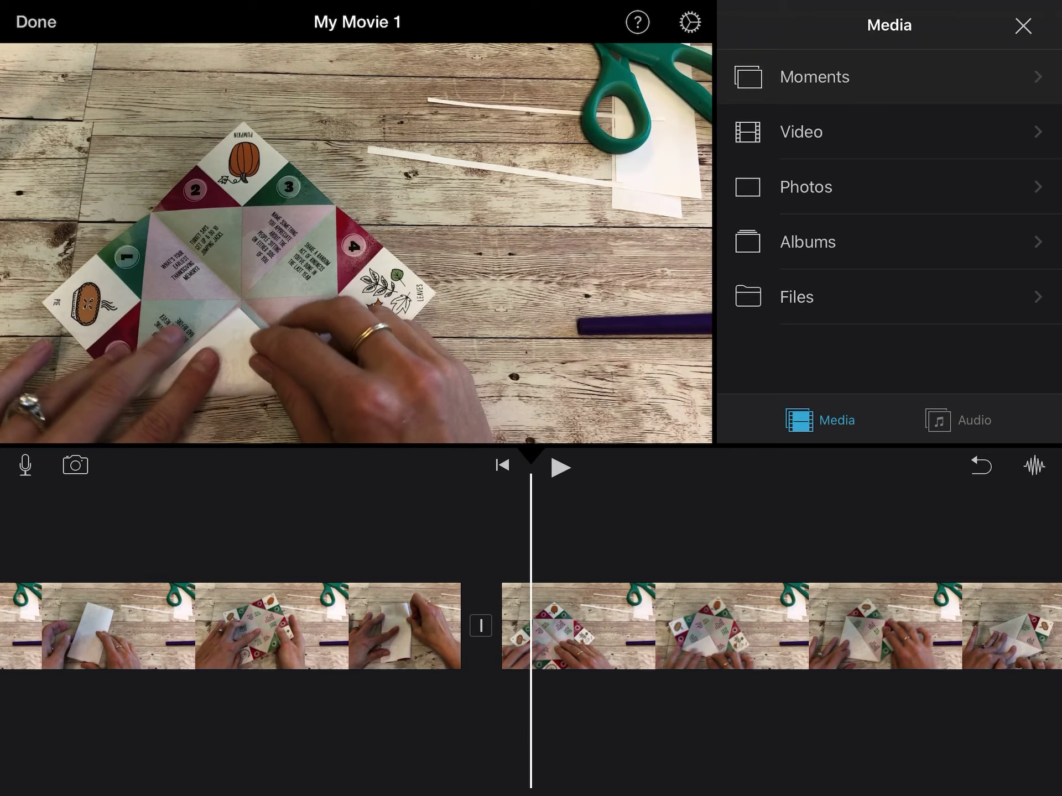
Step: Open the audio library's Soundtracks list and preview the Aether track by Darren King
{"action": "left_click", "coordinate": [959, 419]}
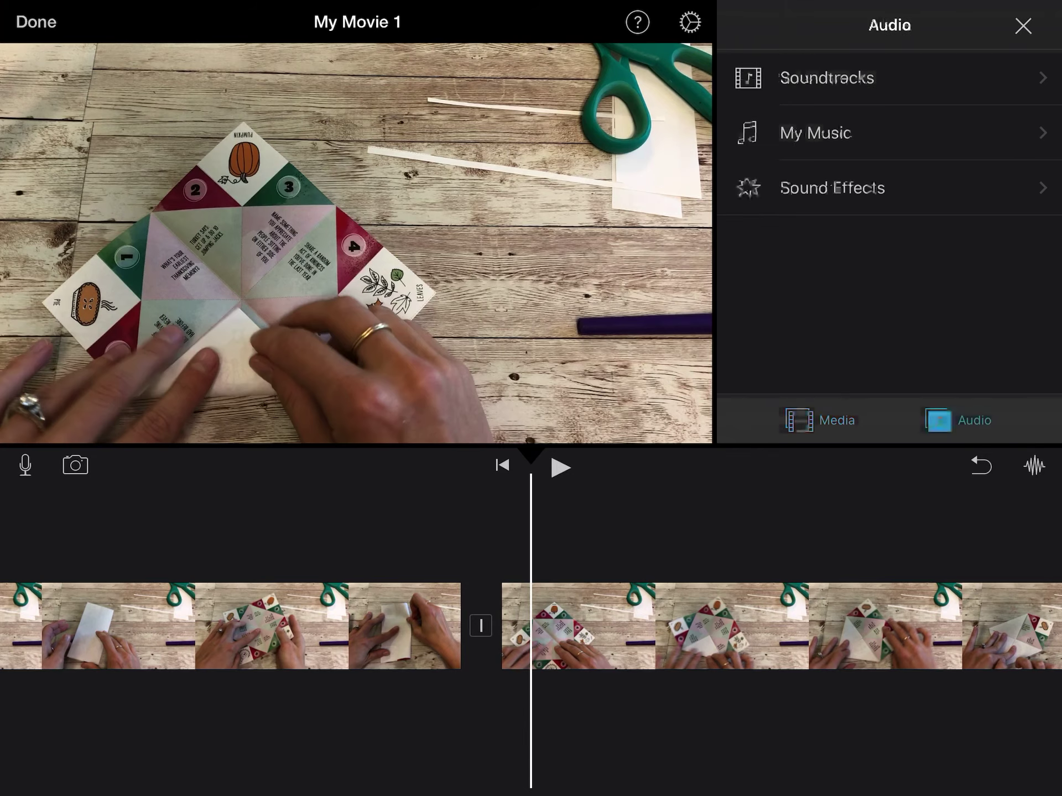
{"action": "left_click", "coordinate": [826, 77]}
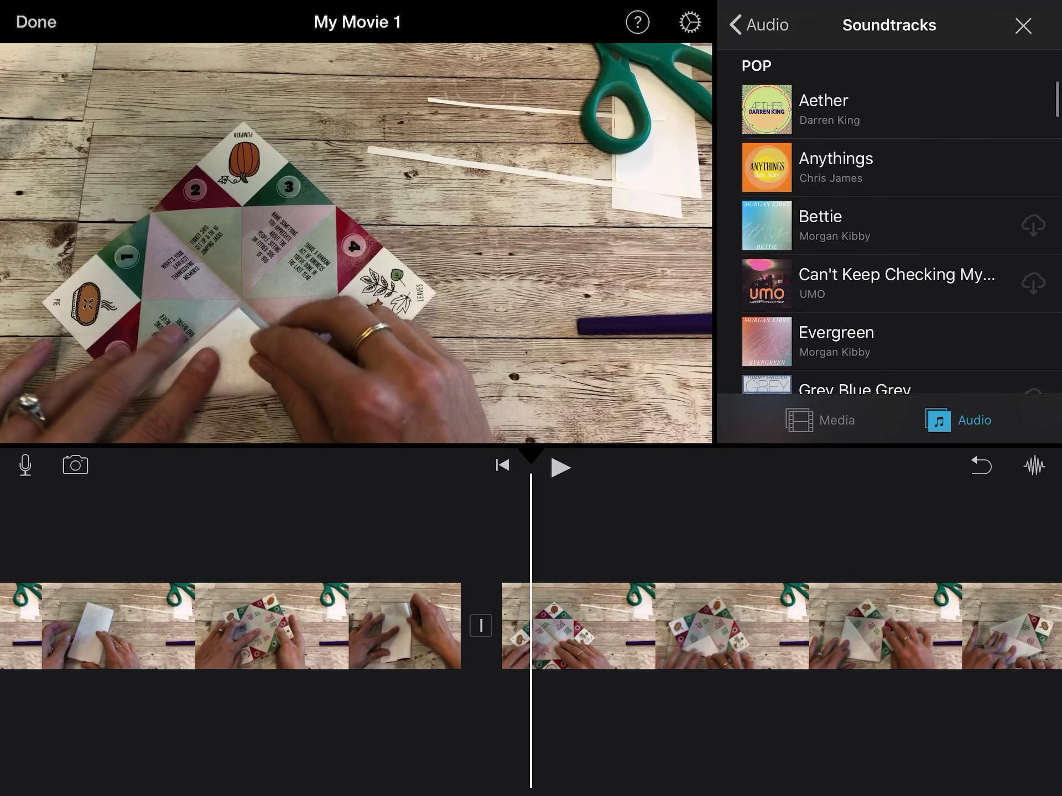
{"action": "scroll", "coordinate": [889, 221], "scroll_direction": "down", "scroll_amount": 2}
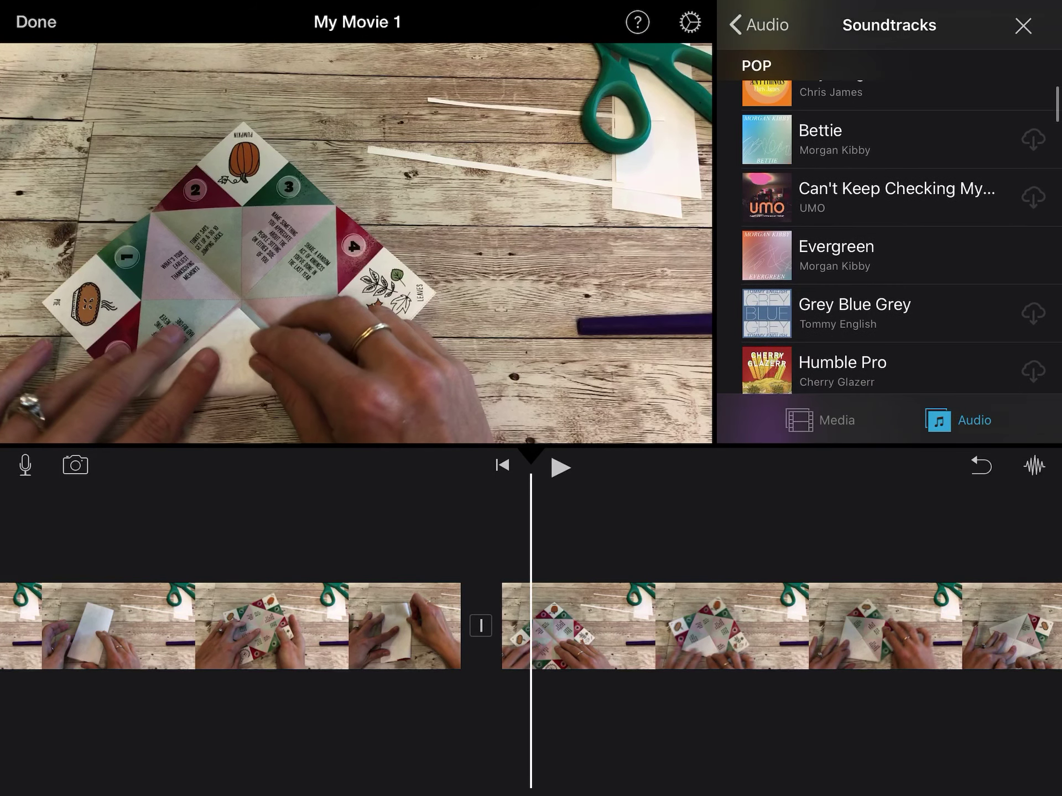
{"action": "scroll", "coordinate": [889, 221], "scroll_direction": "up", "scroll_amount": 2}
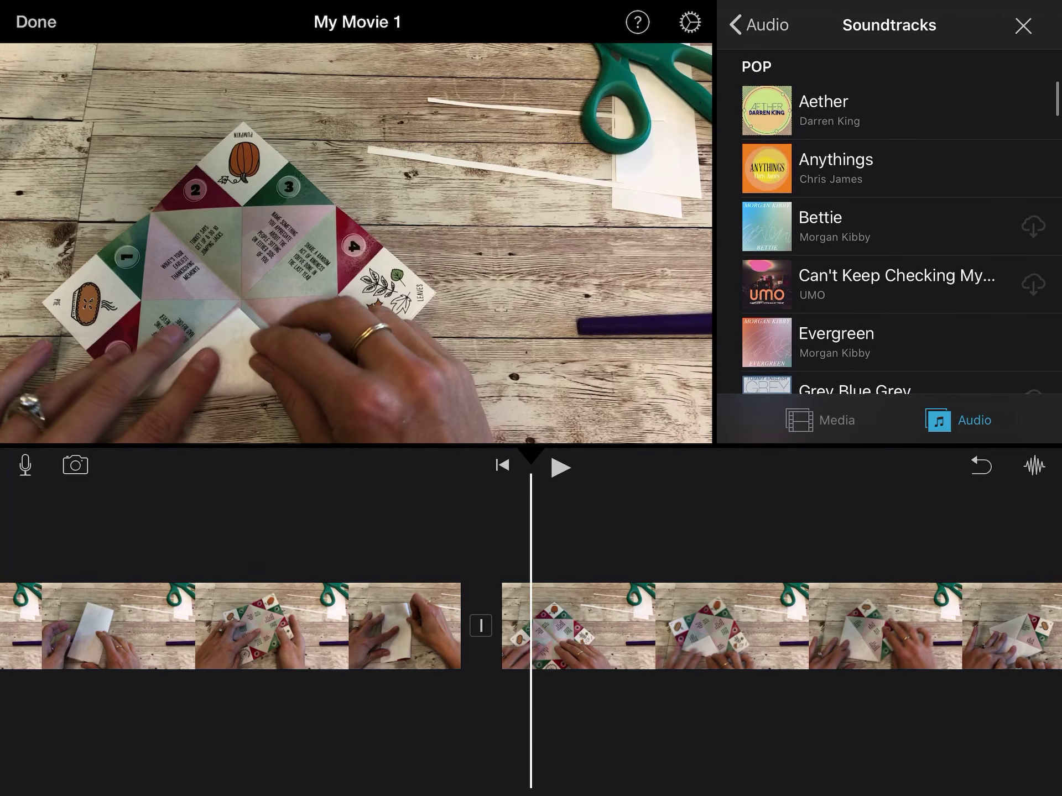
{"action": "left_click", "coordinate": [830, 110]}
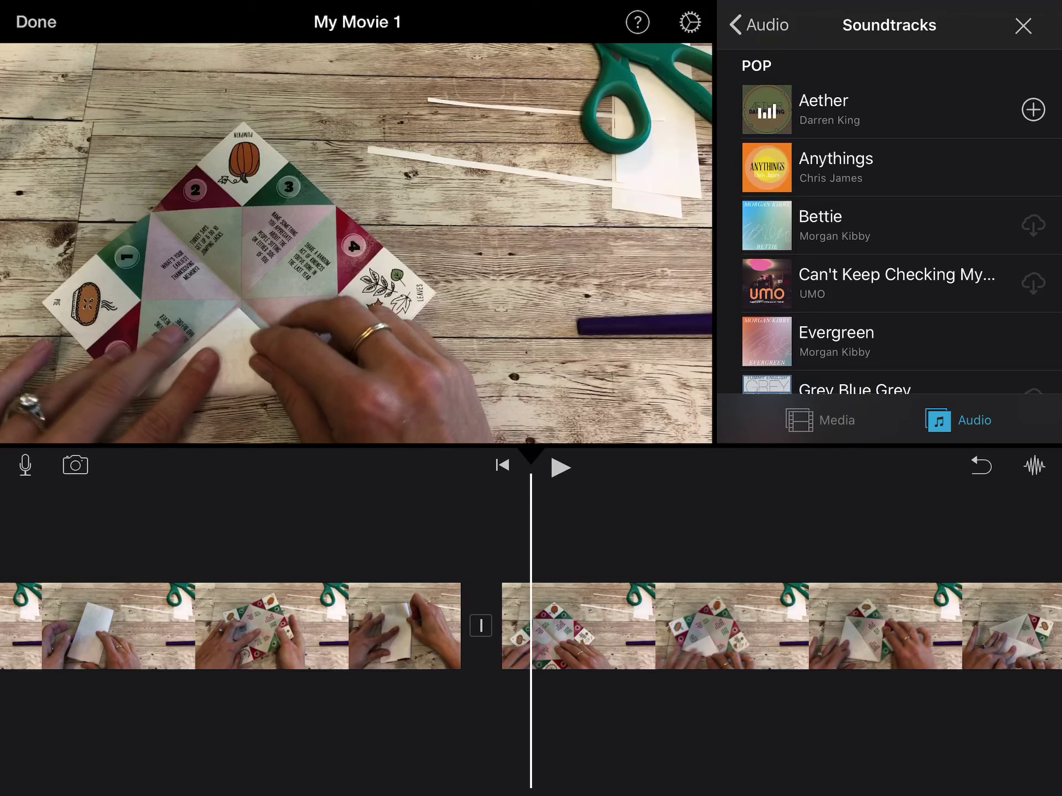
{"action": "left_click", "coordinate": [1032, 110]}
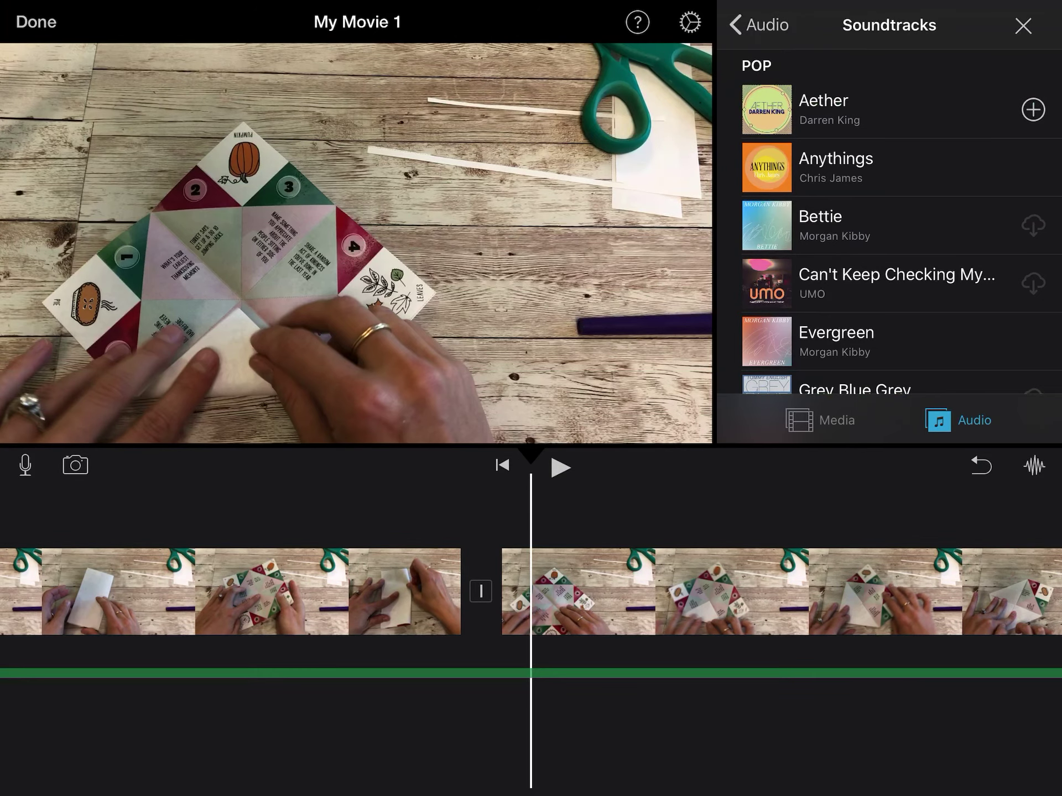
{"action": "scroll", "coordinate": [531, 592], "scroll_direction": "left", "scroll_amount": 10}
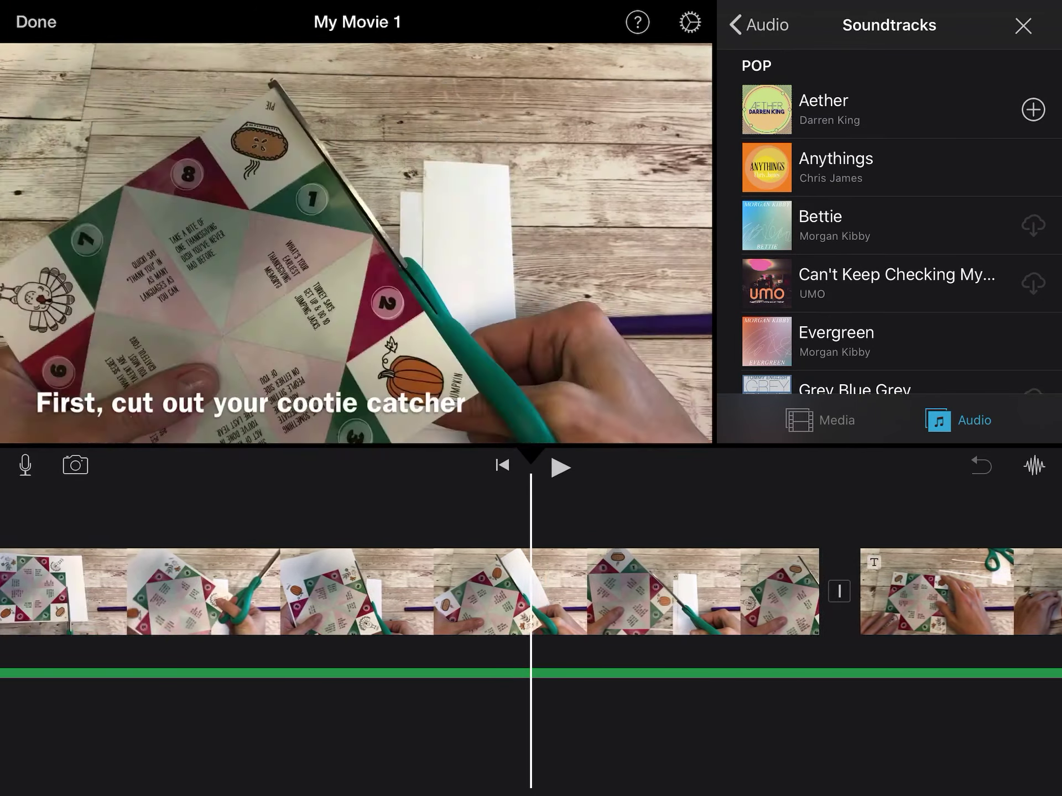
{"action": "scroll", "coordinate": [531, 592], "scroll_direction": "right", "scroll_amount": 5}
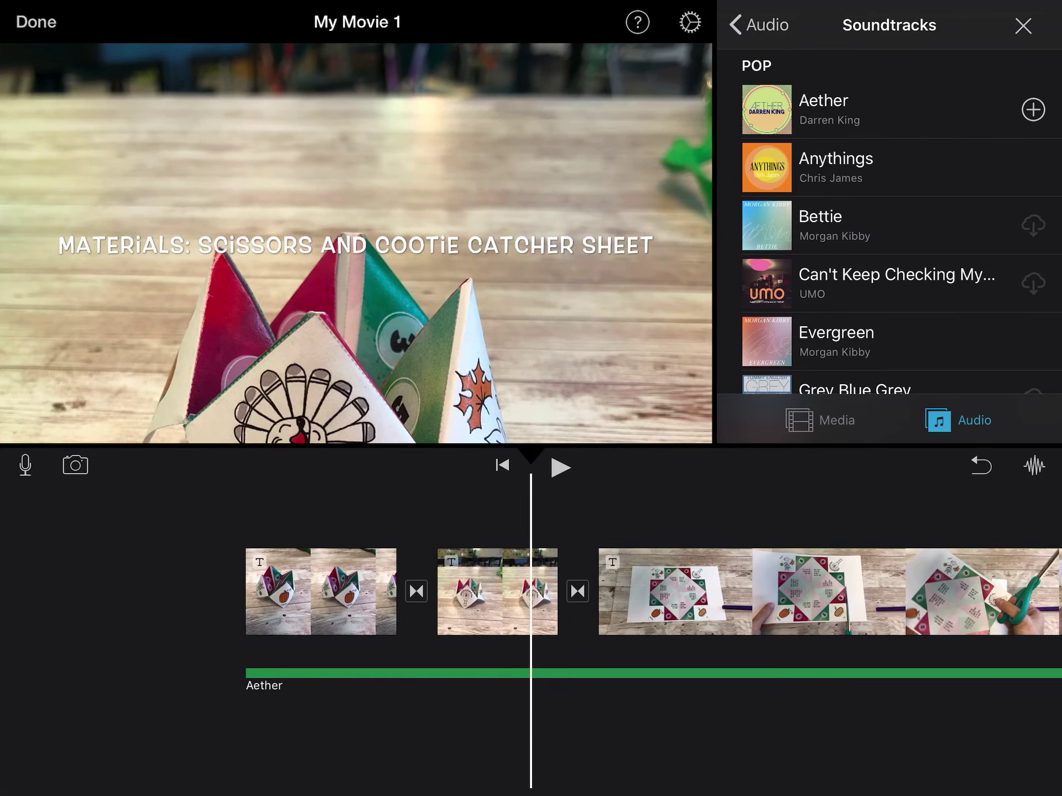
{"action": "left_click", "coordinate": [531, 672]}
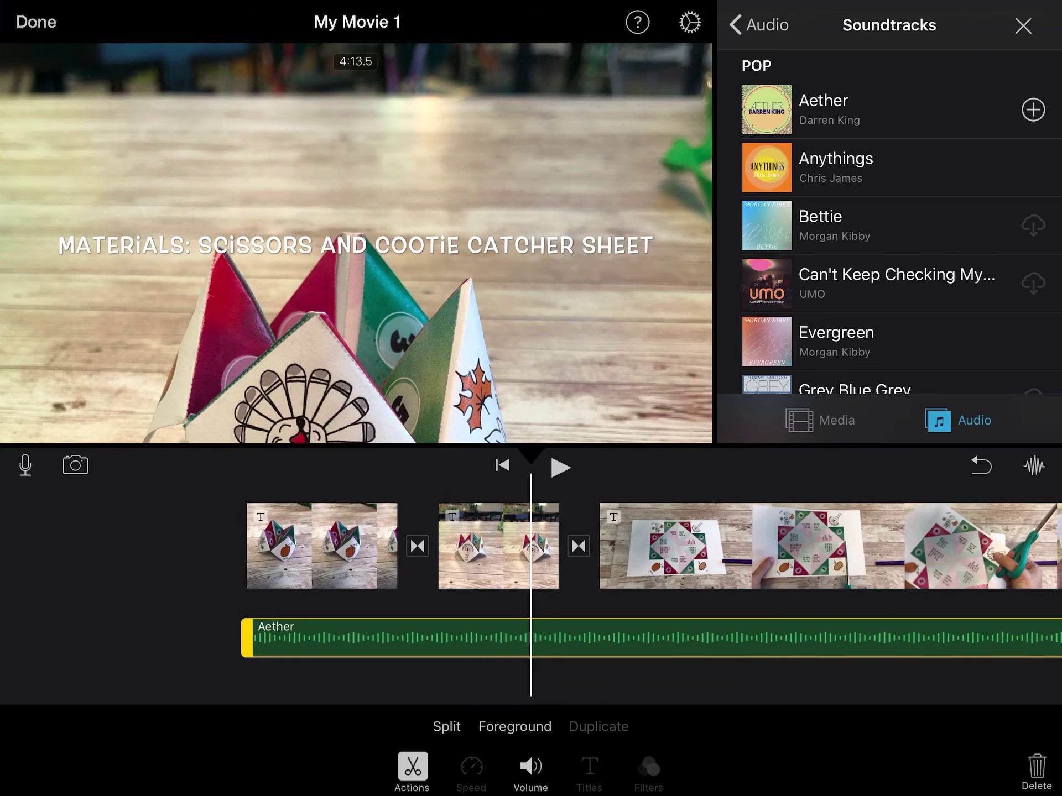
{"action": "scroll", "coordinate": [531, 592], "scroll_direction": "right", "scroll_amount": 2}
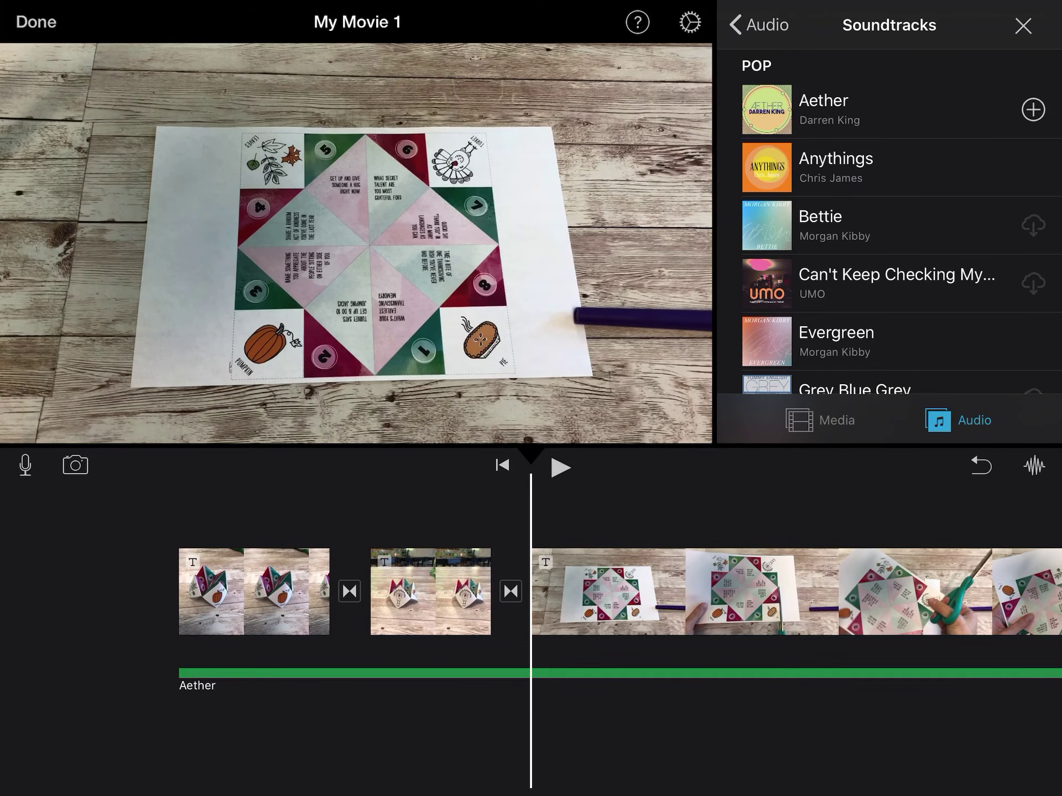
{"action": "left_click", "coordinate": [531, 673]}
{"action": "scroll", "coordinate": [531, 592], "scroll_direction": "right", "scroll_amount": 1}
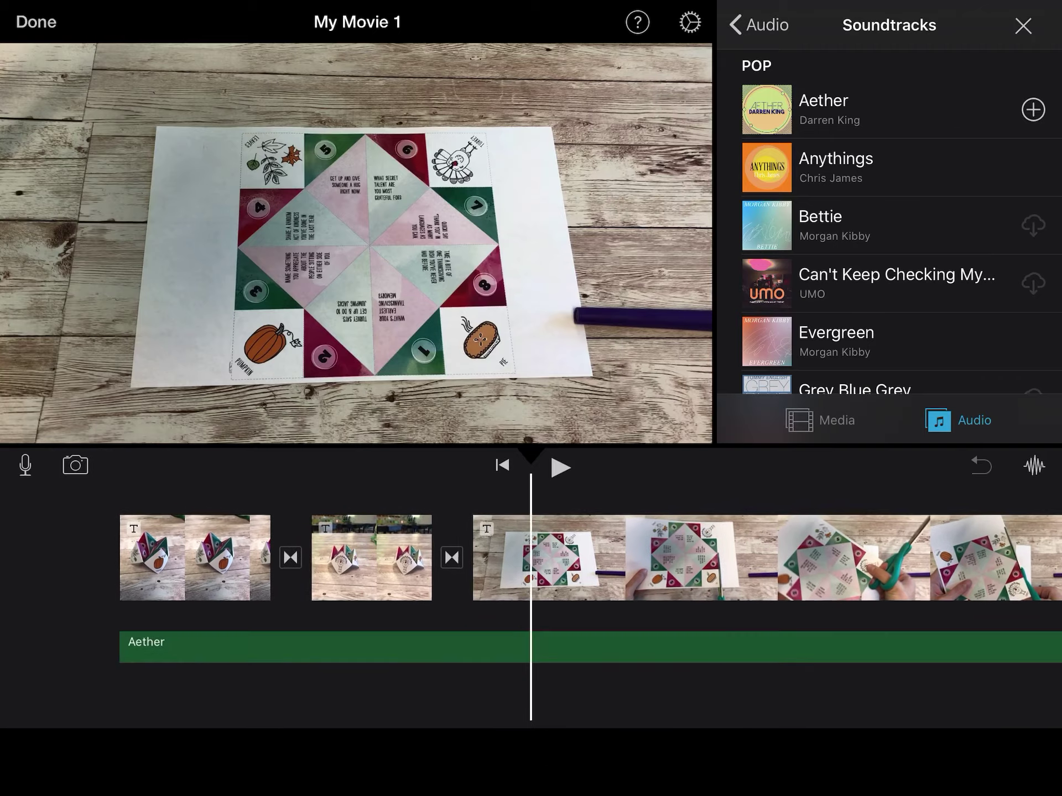
{"action": "scroll", "coordinate": [531, 592], "scroll_direction": "right", "scroll_amount": 5}
{"action": "scroll", "coordinate": [531, 592], "scroll_direction": "right", "scroll_amount": 4}
{"action": "scroll", "coordinate": [531, 591], "scroll_direction": "right", "scroll_amount": 3}
{"action": "scroll", "coordinate": [531, 591], "scroll_direction": "right", "scroll_amount": 5}
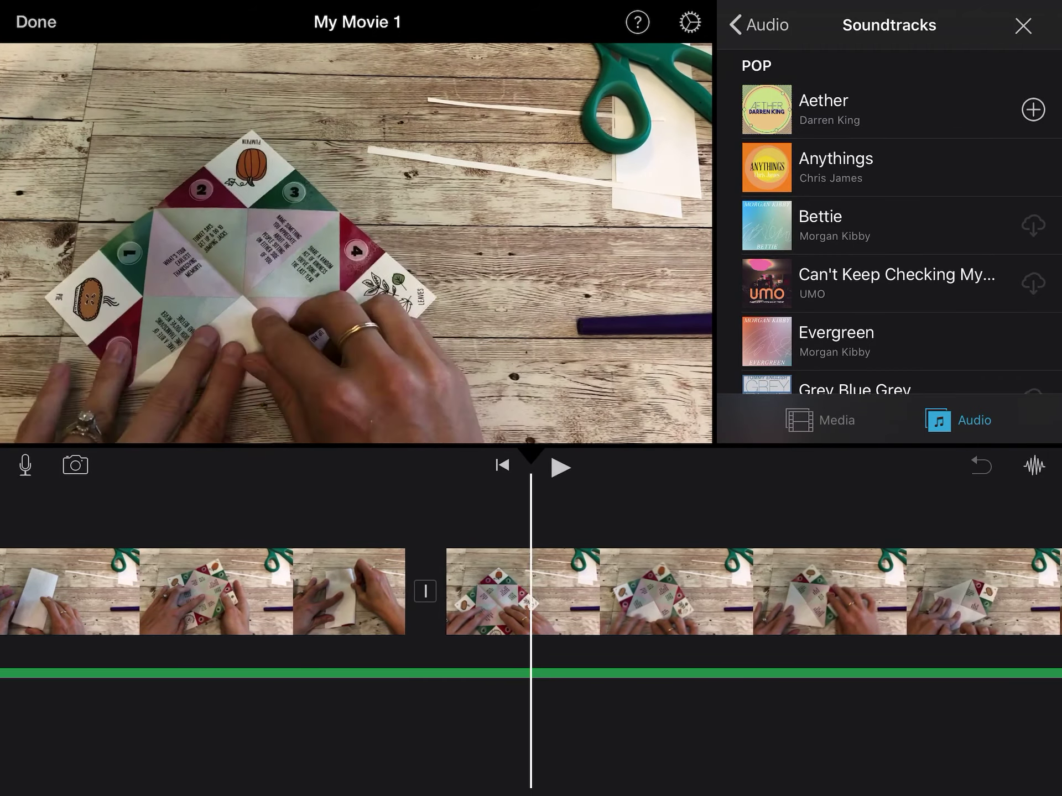
{"action": "scroll", "coordinate": [532, 592], "scroll_direction": "right", "scroll_amount": 4}
{"action": "scroll", "coordinate": [531, 592], "scroll_direction": "right", "scroll_amount": 4}
{"action": "scroll", "coordinate": [532, 591], "scroll_direction": "right", "scroll_amount": 4}
{"action": "scroll", "coordinate": [531, 592], "scroll_direction": "right", "scroll_amount": 4}
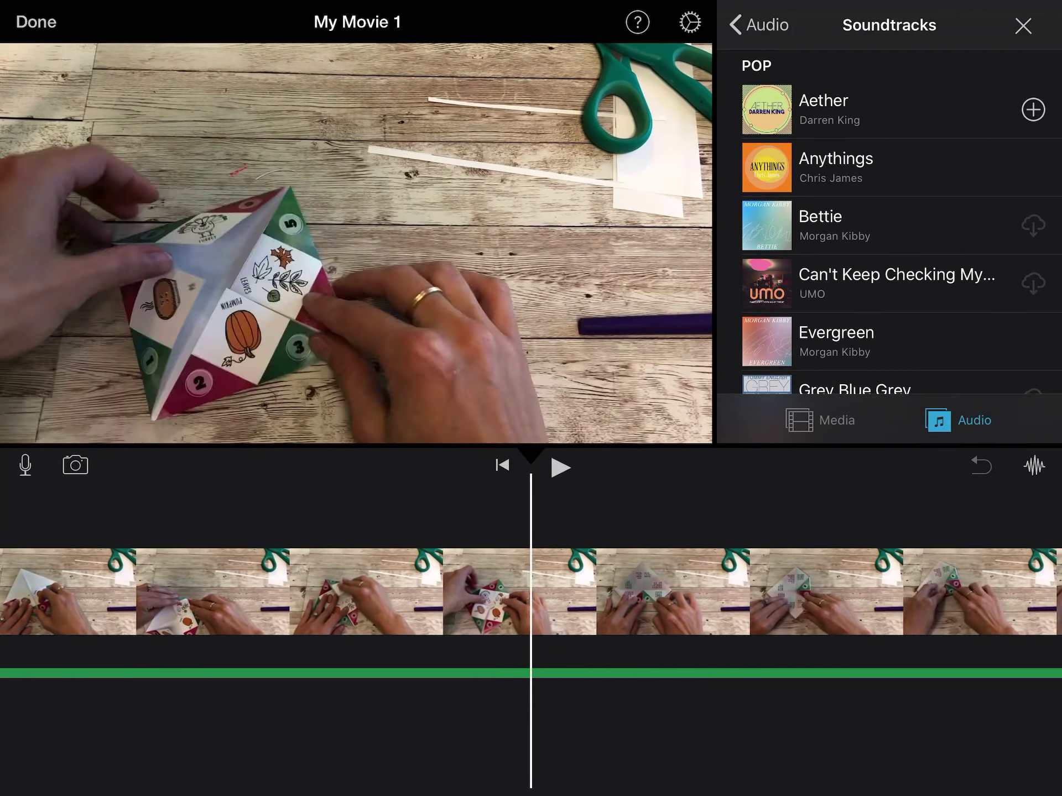
{"action": "scroll", "coordinate": [531, 592], "scroll_direction": "right", "scroll_amount": 4}
{"action": "scroll", "coordinate": [531, 592], "scroll_direction": "right", "scroll_amount": 4}
{"action": "scroll", "coordinate": [531, 592], "scroll_direction": "right", "scroll_amount": 5}
{"action": "scroll", "coordinate": [531, 592], "scroll_direction": "right", "scroll_amount": 4}
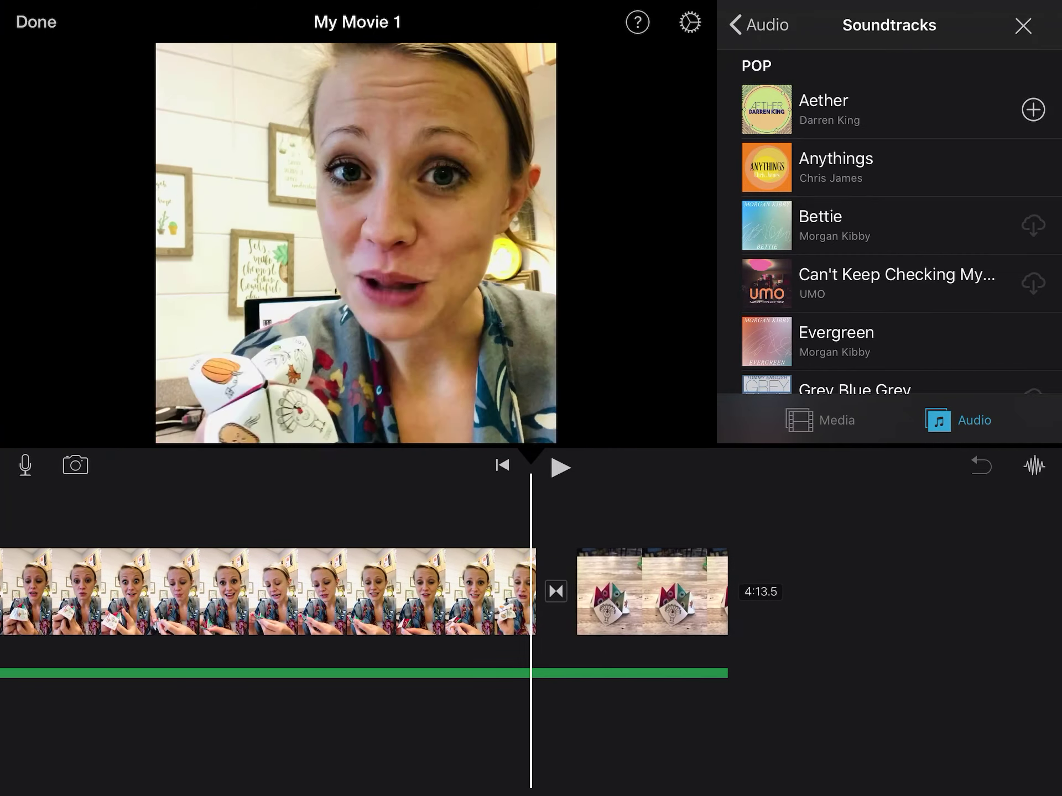
{"action": "scroll", "coordinate": [530, 592], "scroll_direction": "left", "scroll_amount": 2}
{"action": "scroll", "coordinate": [530, 592], "scroll_direction": "left", "scroll_amount": 5}
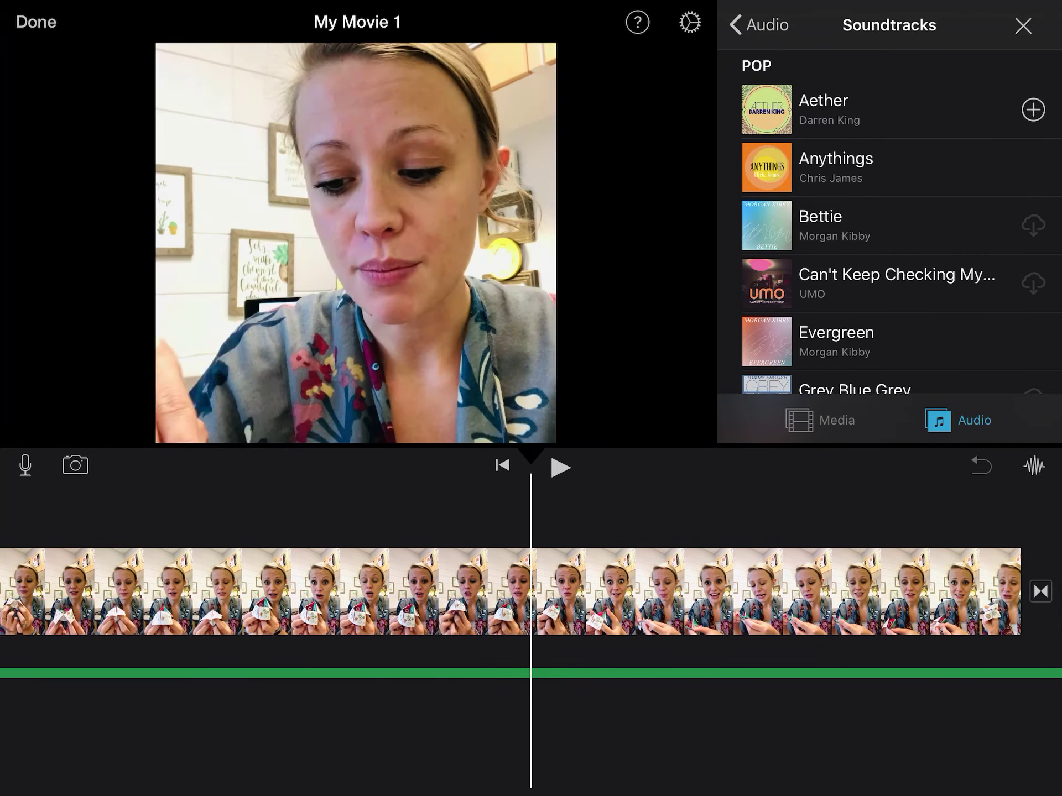
{"action": "scroll", "coordinate": [531, 592], "scroll_direction": "left", "scroll_amount": 5}
{"action": "scroll", "coordinate": [531, 591], "scroll_direction": "right", "scroll_amount": 2}
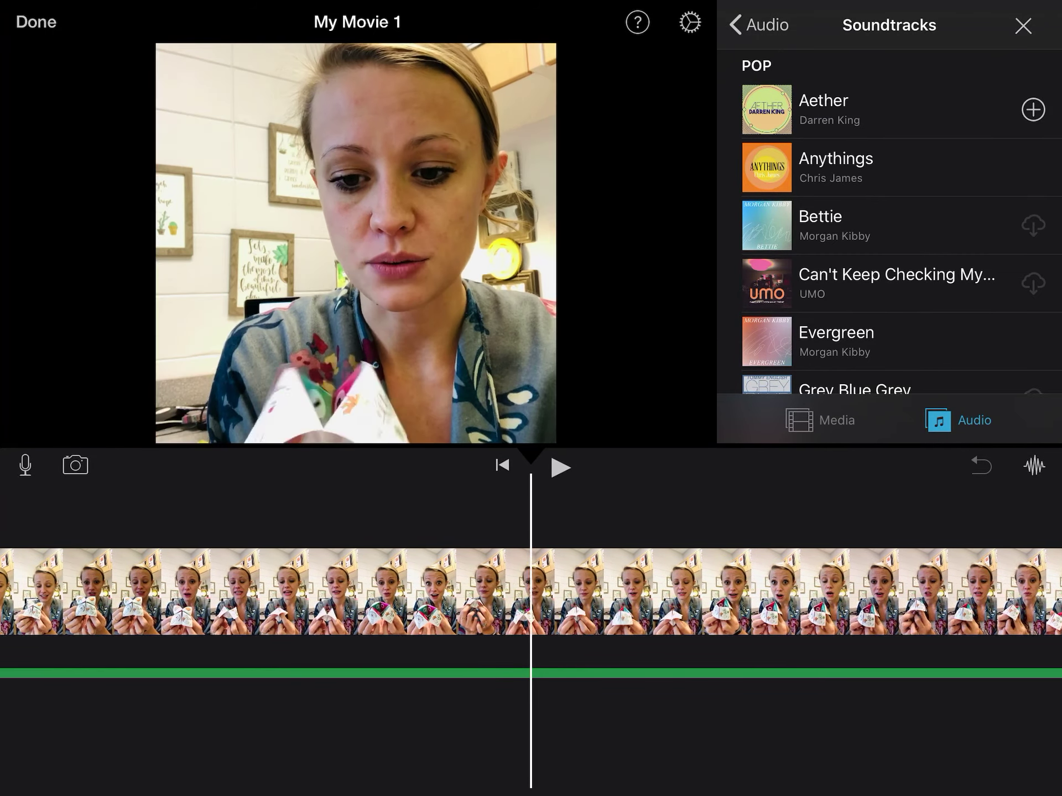
{"action": "scroll", "coordinate": [531, 592], "scroll_direction": "right", "scroll_amount": 2}
{"action": "scroll", "coordinate": [531, 591], "scroll_direction": "right", "scroll_amount": 2}
{"action": "scroll", "coordinate": [532, 591], "scroll_direction": "right", "scroll_amount": 2}
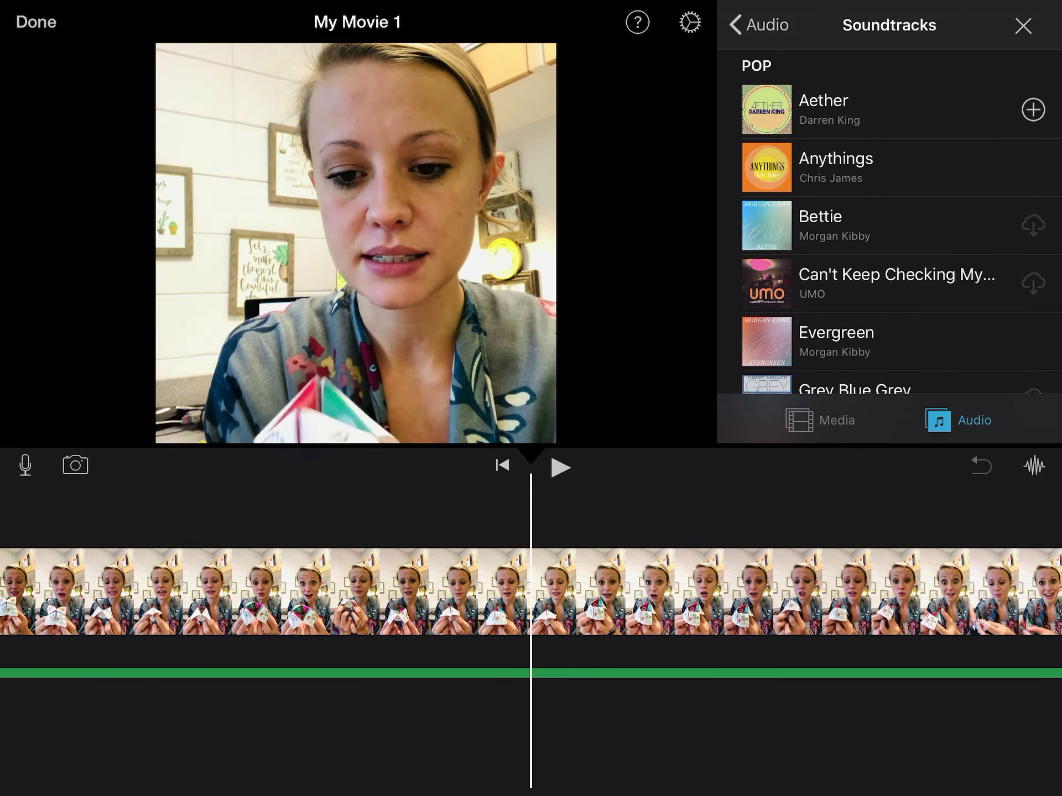
{"action": "scroll", "coordinate": [531, 591], "scroll_direction": "right", "scroll_amount": 5}
{"action": "left_click", "coordinate": [606, 545]}
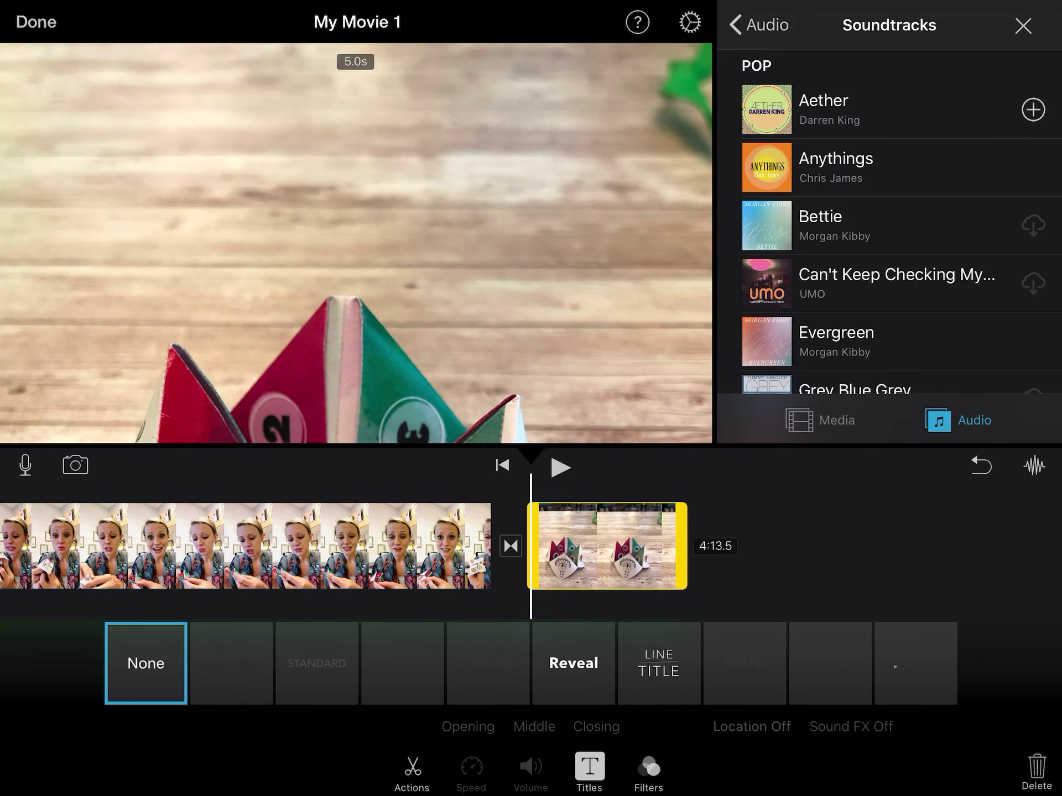
Step: Apply a title style to the final cootie catcher clip and make it read 'ENJOY!'
{"action": "left_click", "coordinate": [914, 664]}
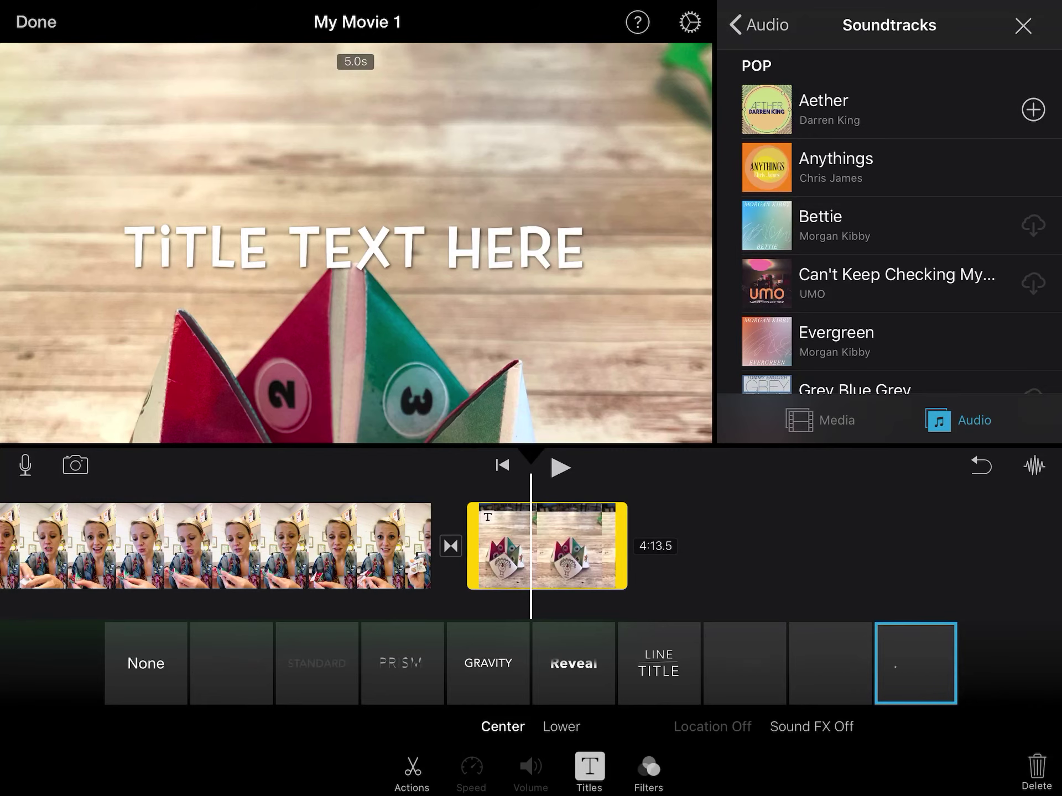
{"action": "left_click", "coordinate": [1033, 109]}
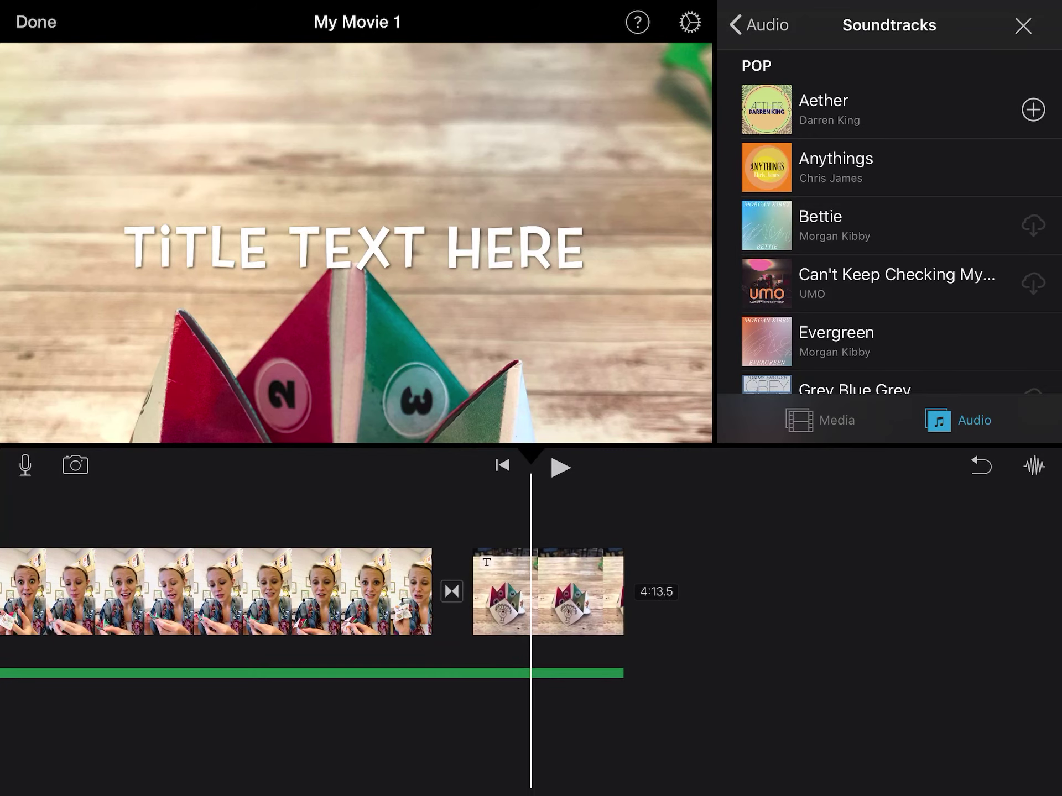
{"action": "left_click", "coordinate": [354, 248]}
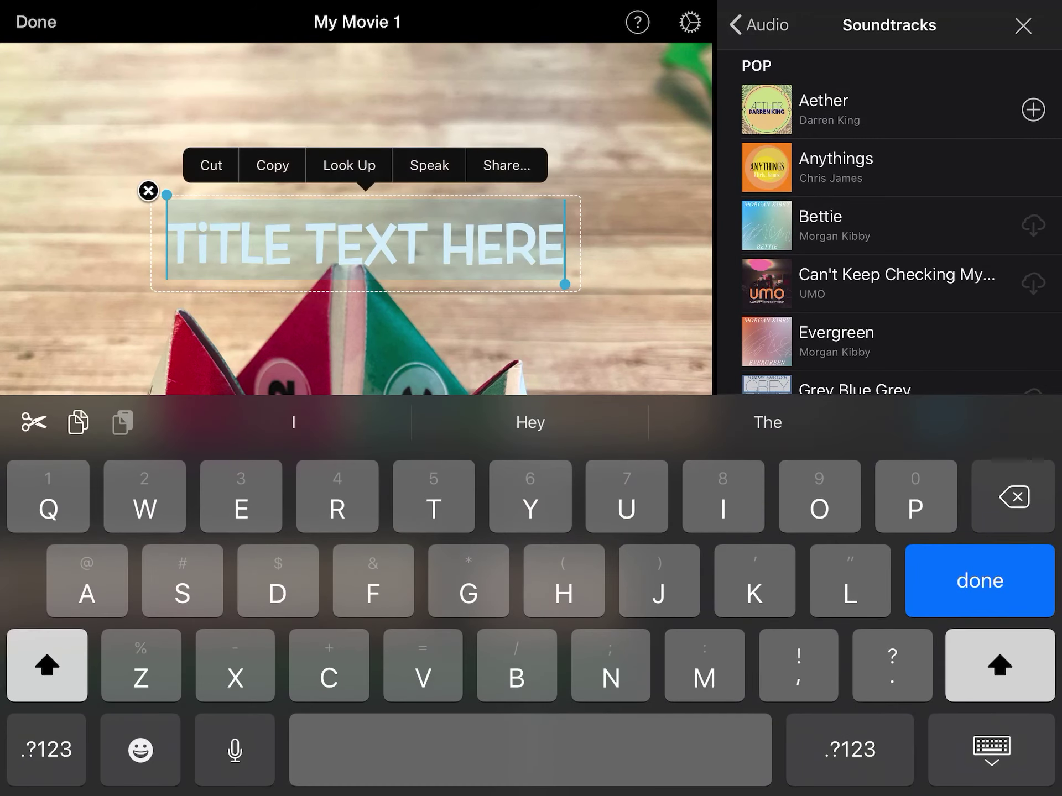
{"action": "type", "text": "Enjoy"}
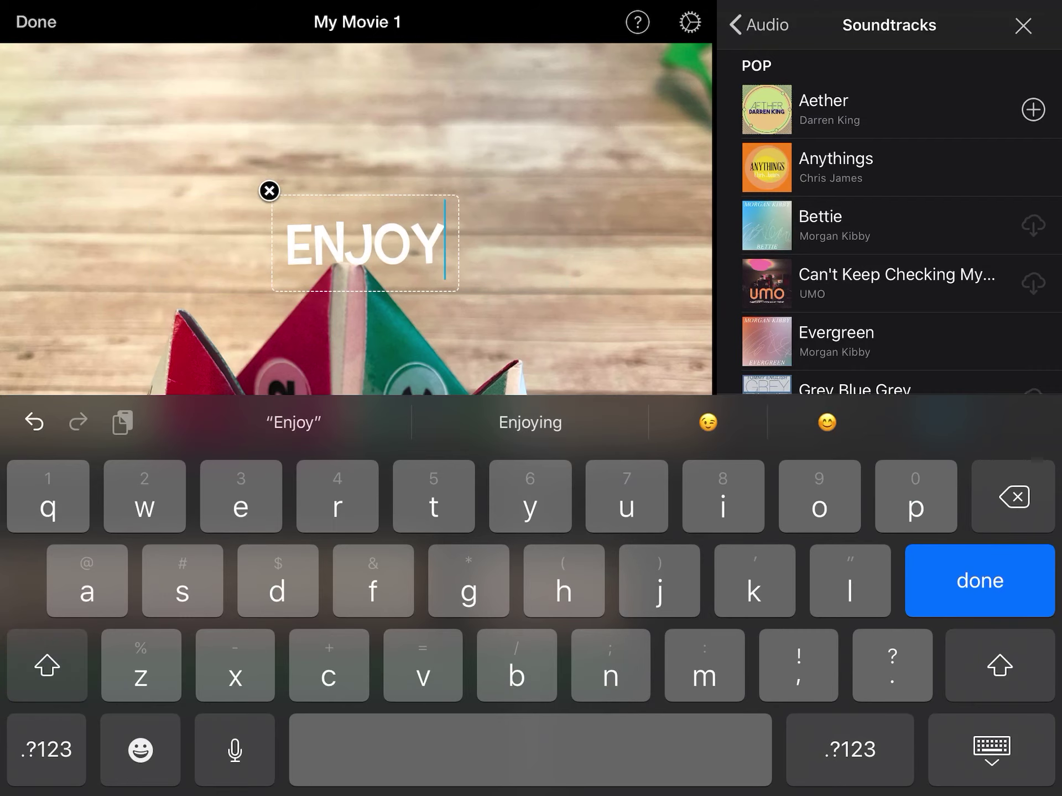
{"action": "type", "text": "!"}
{"action": "key", "text": "Return"}
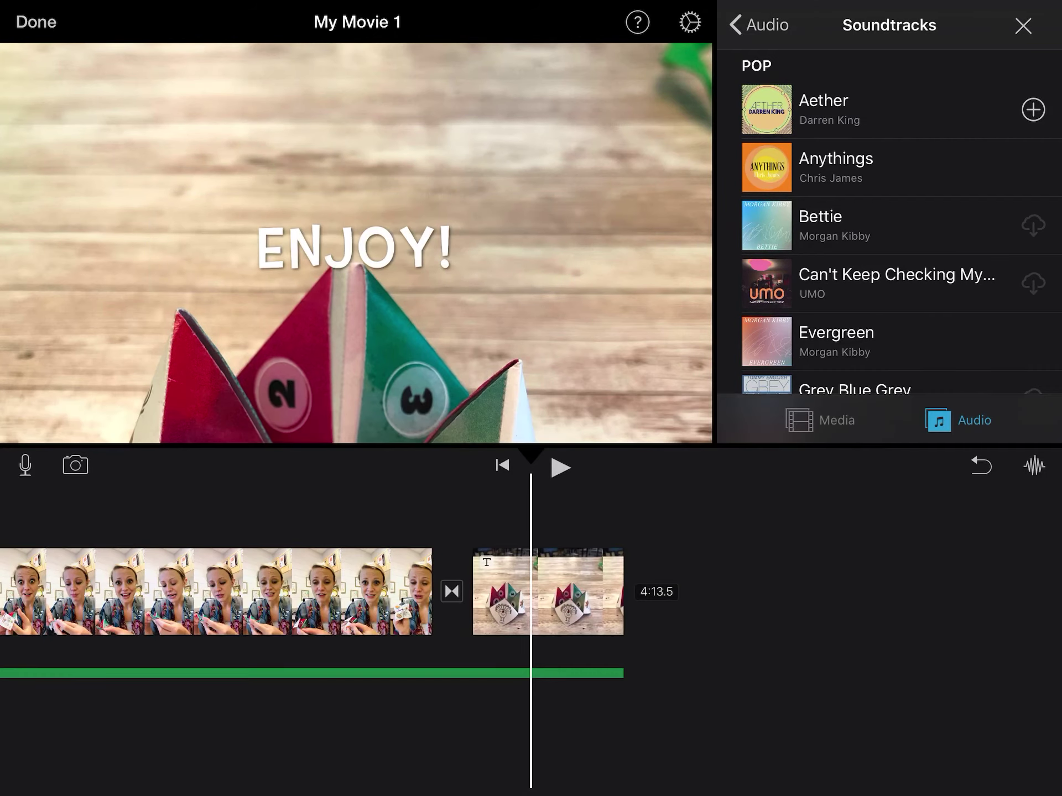
{"action": "scroll", "coordinate": [531, 592], "scroll_direction": "left", "scroll_amount": 5}
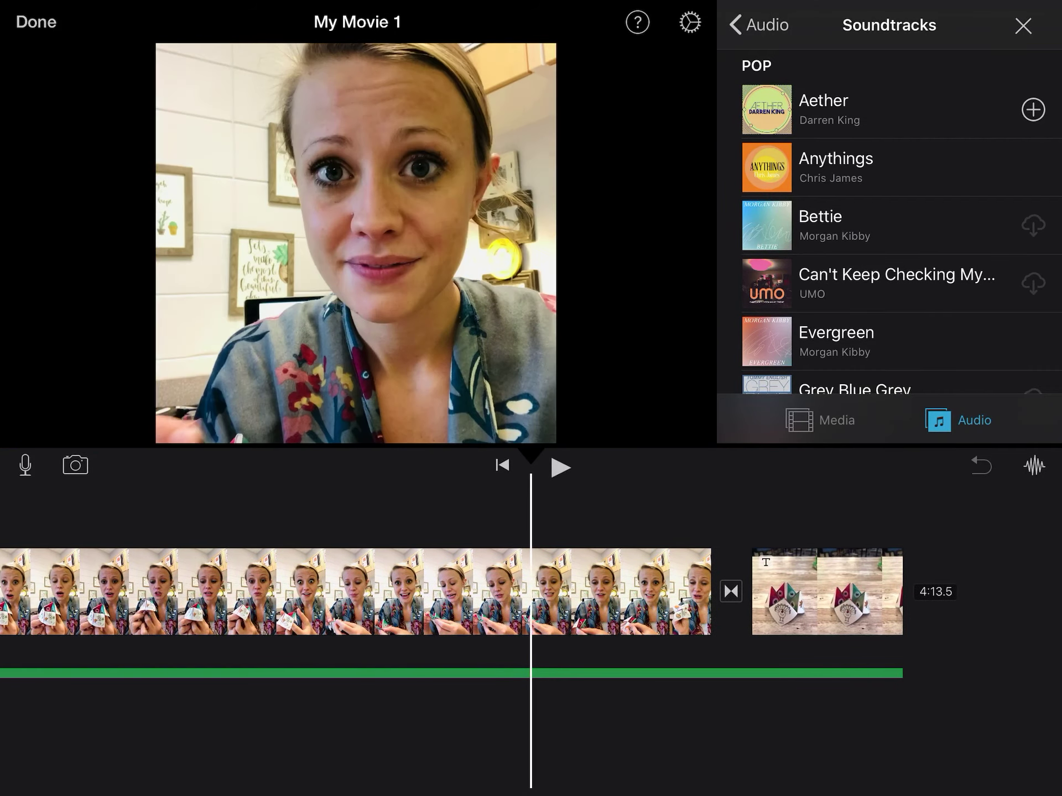
{"action": "scroll", "coordinate": [531, 591], "scroll_direction": "right", "scroll_amount": 10}
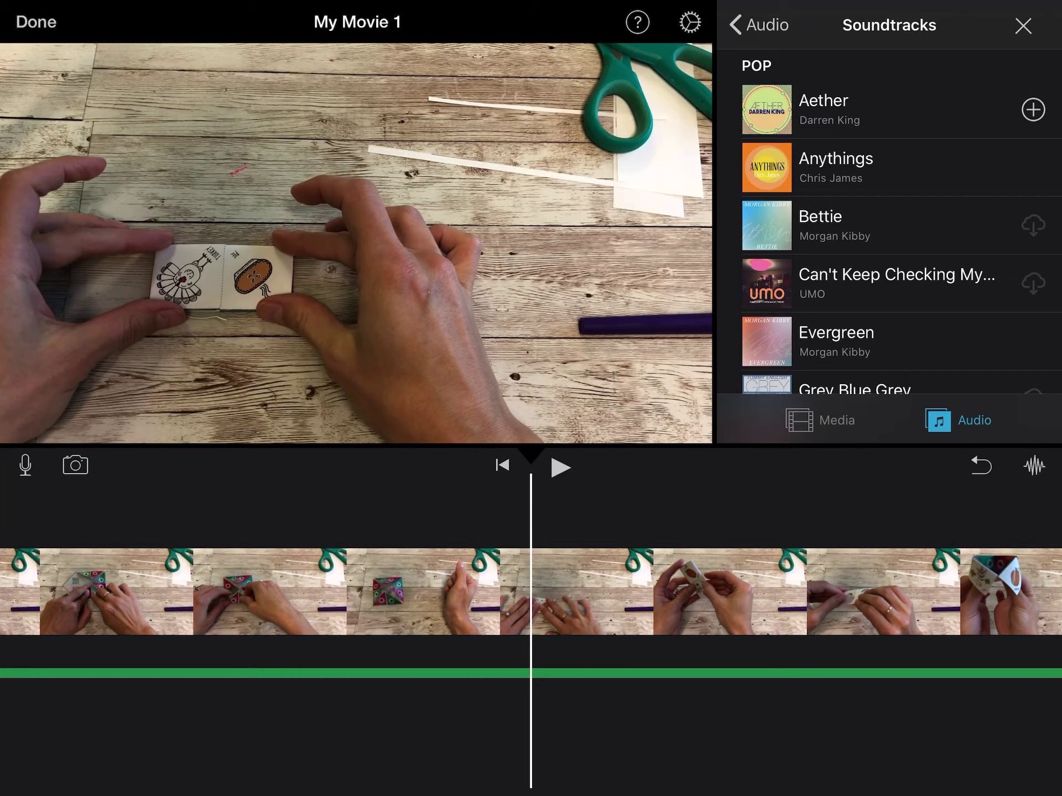
Step: On the project page, replace the name 'My Movie 1' with 'Thanksgiving Cootie Catcher'
{"action": "left_click", "coordinate": [1033, 109]}
{"action": "left_click", "coordinate": [36, 21]}
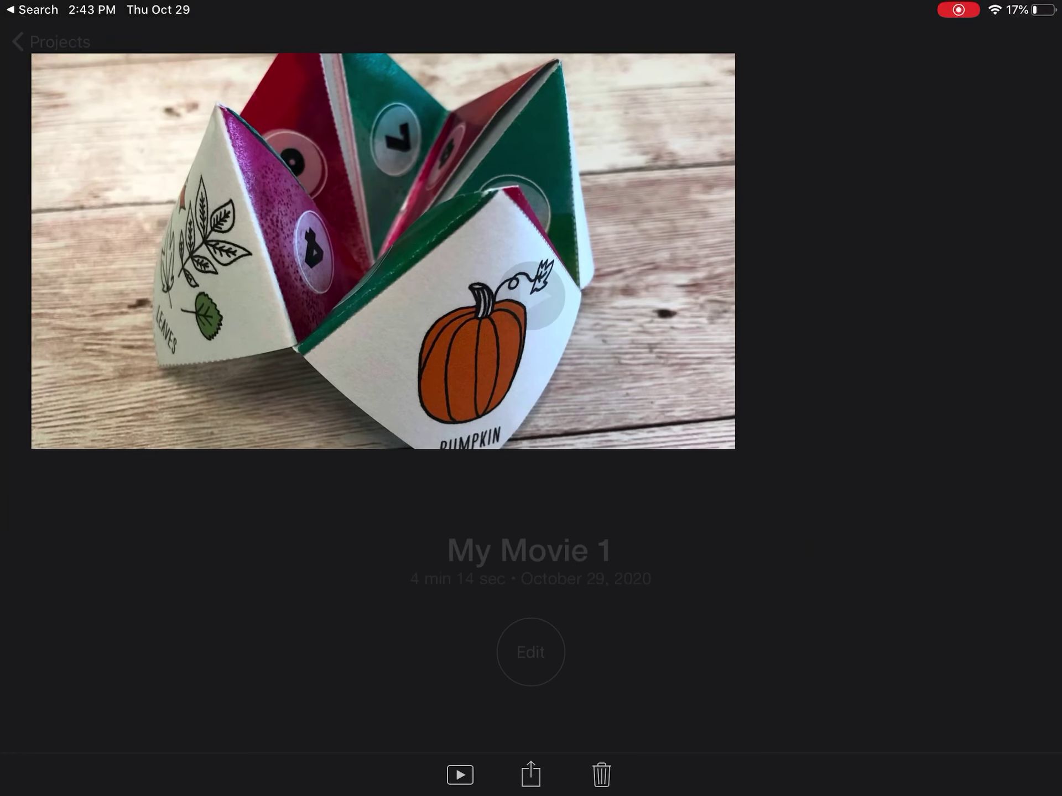
{"action": "left_click", "coordinate": [531, 550]}
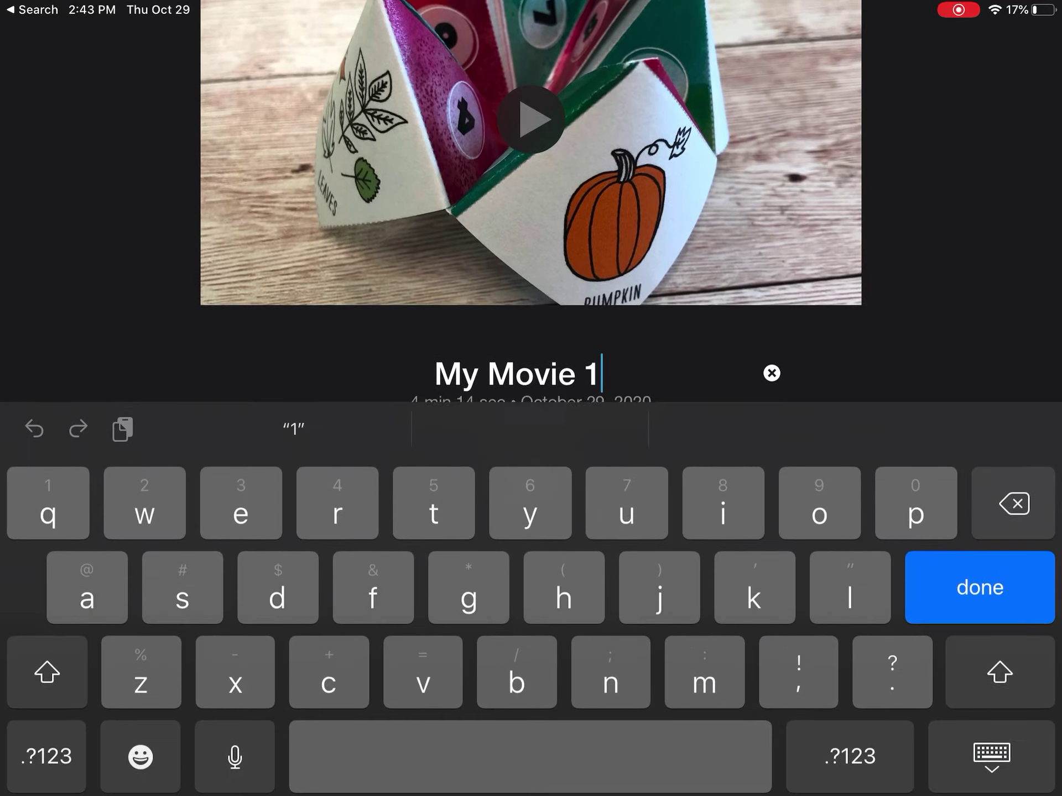
{"action": "left_click", "coordinate": [487, 370]}
{"action": "triple_click", "coordinate": [516, 371]}
{"action": "type", "text": "Tha"}
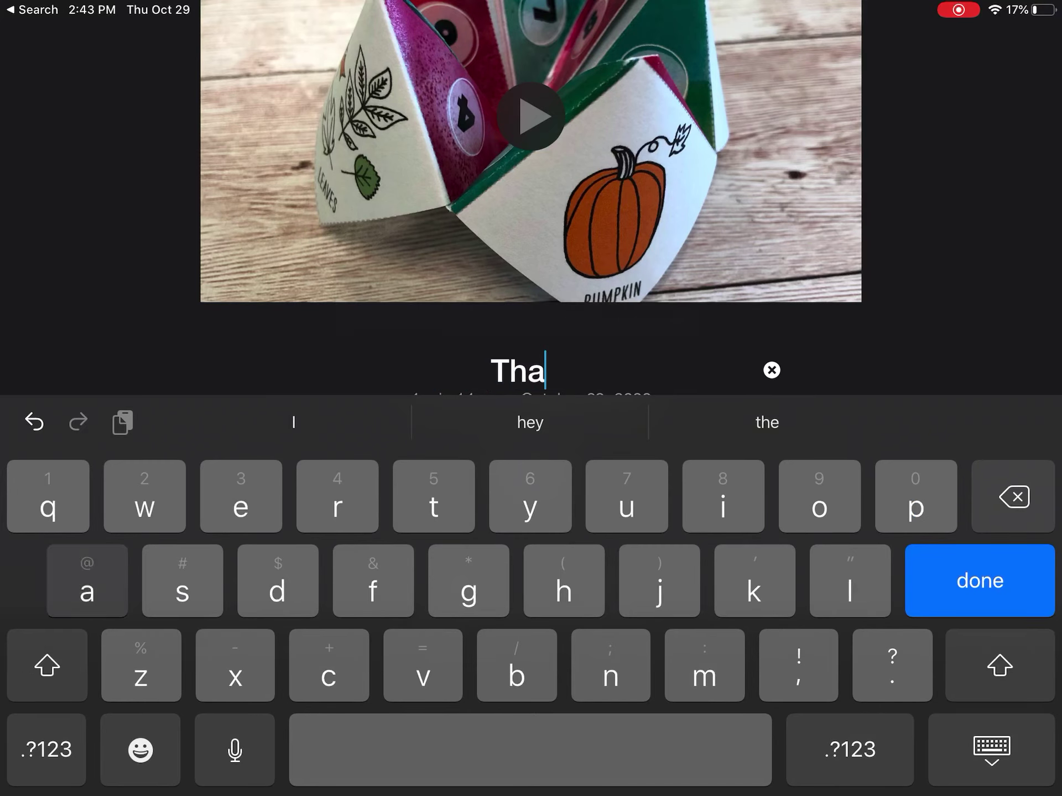
{"action": "type", "text": "nksgiving Cootie "}
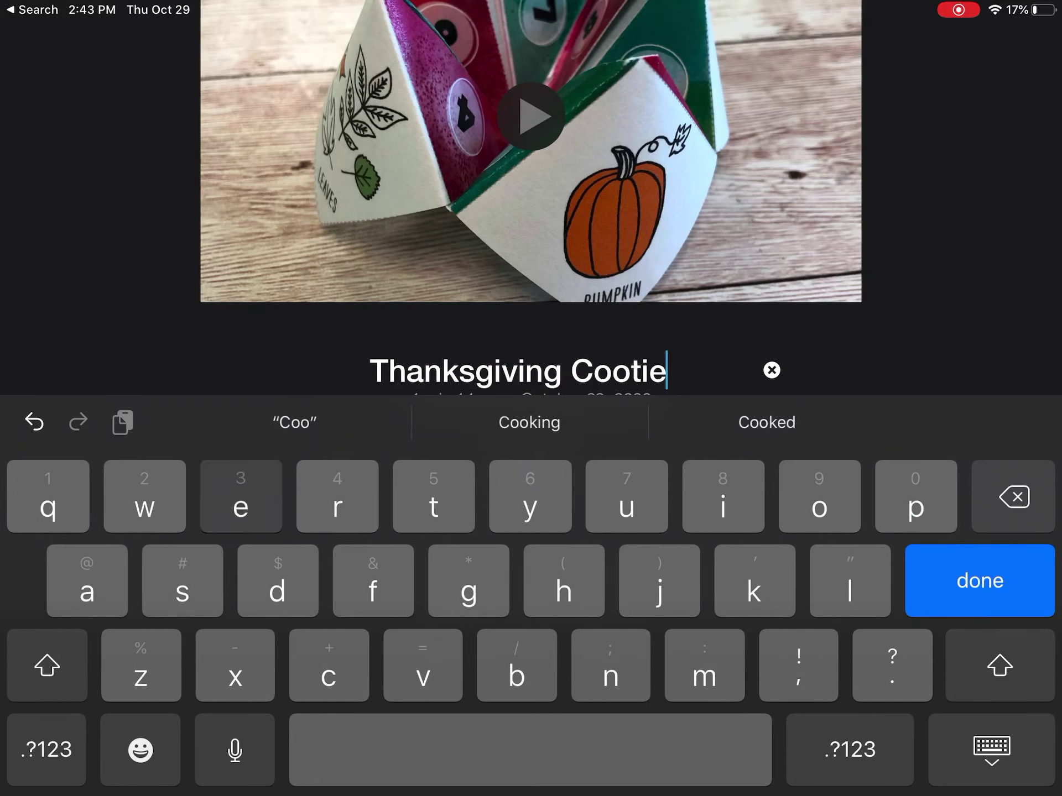
{"action": "type", "text": "Catcher"}
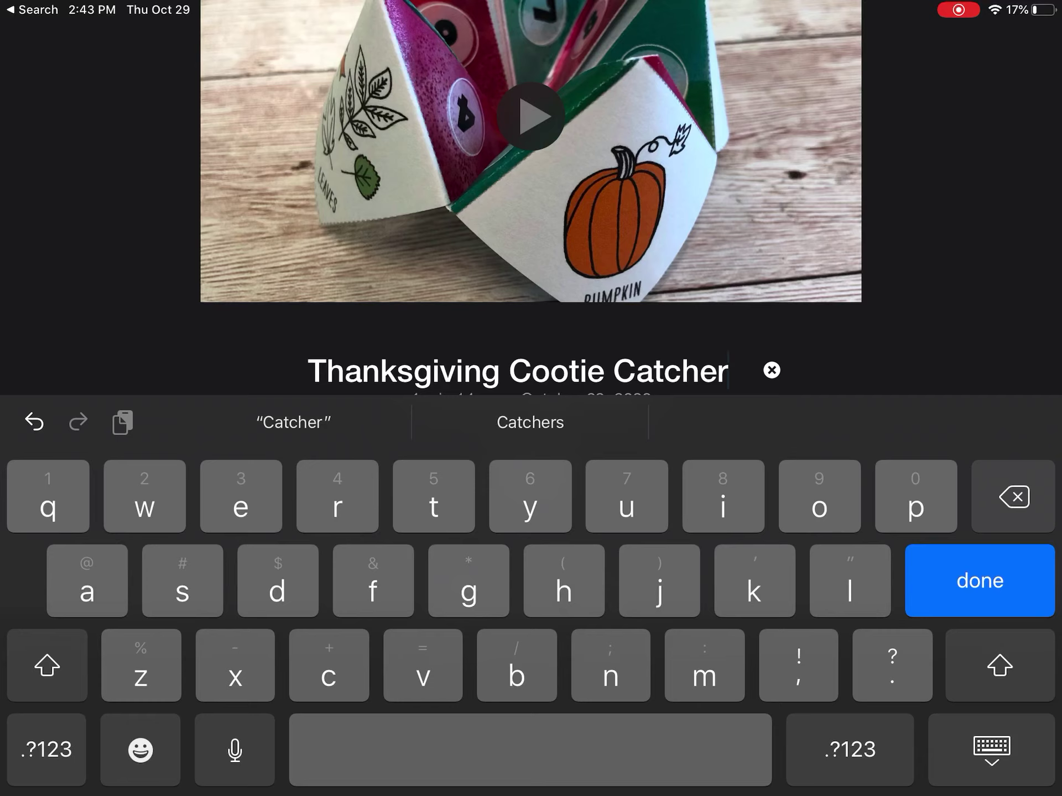
{"action": "key", "text": "Return"}
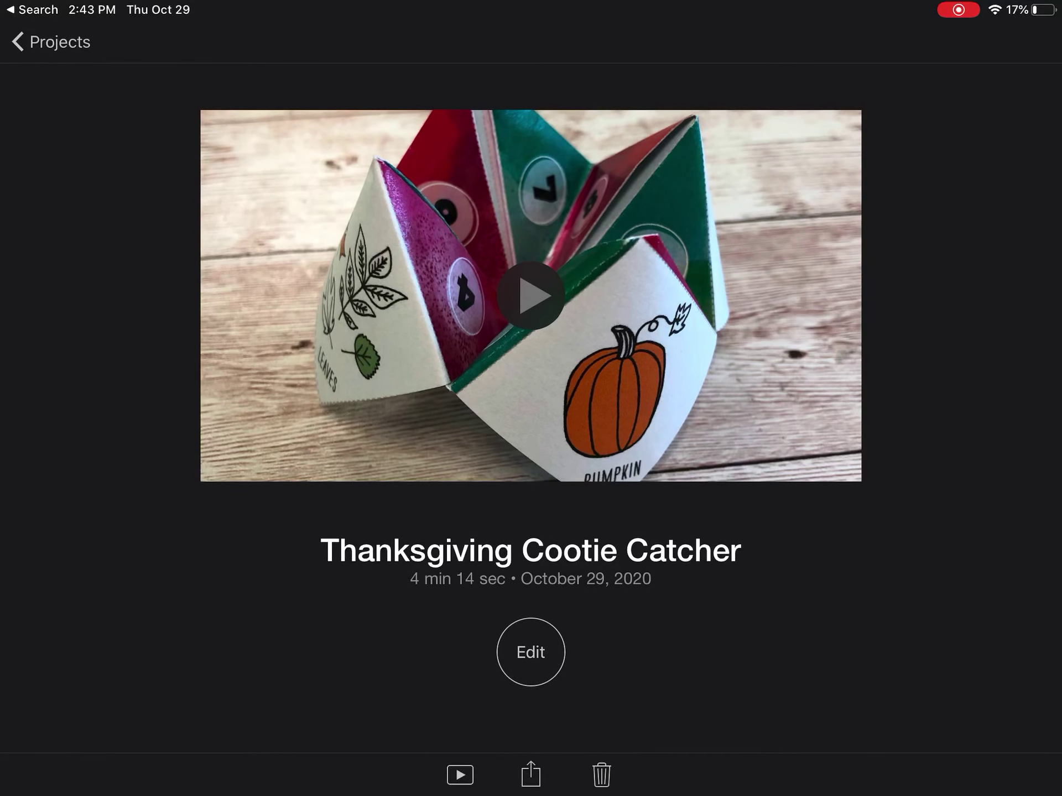
{"action": "left_click", "coordinate": [530, 774]}
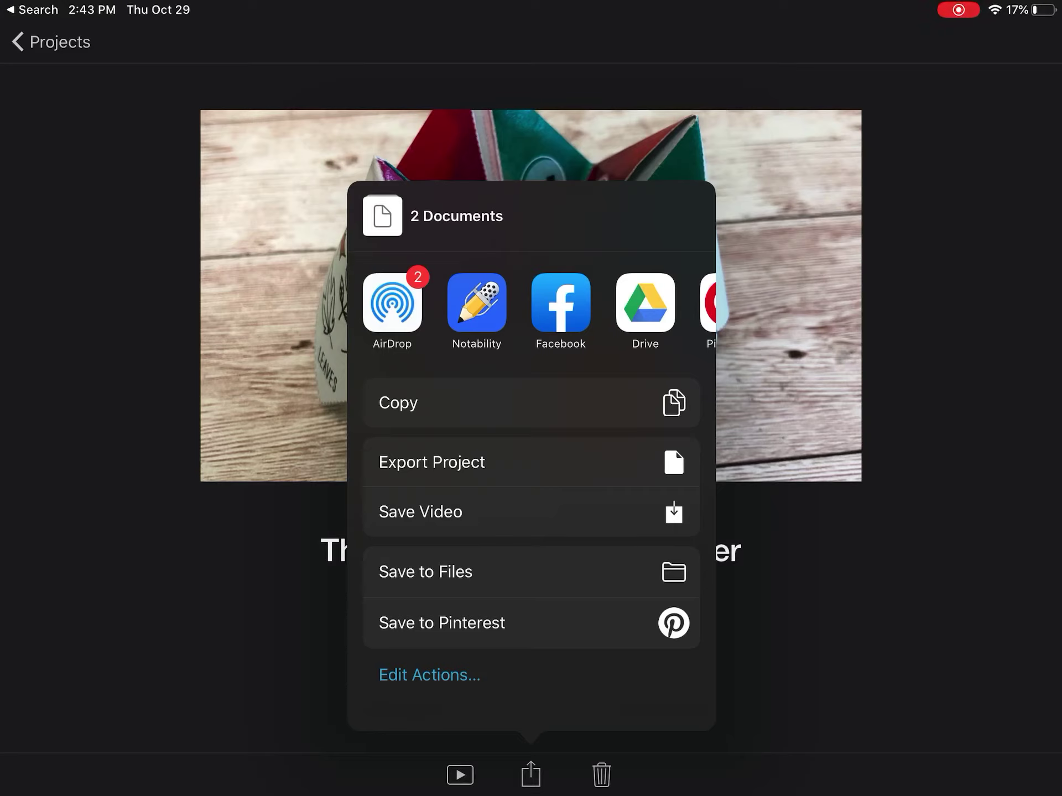